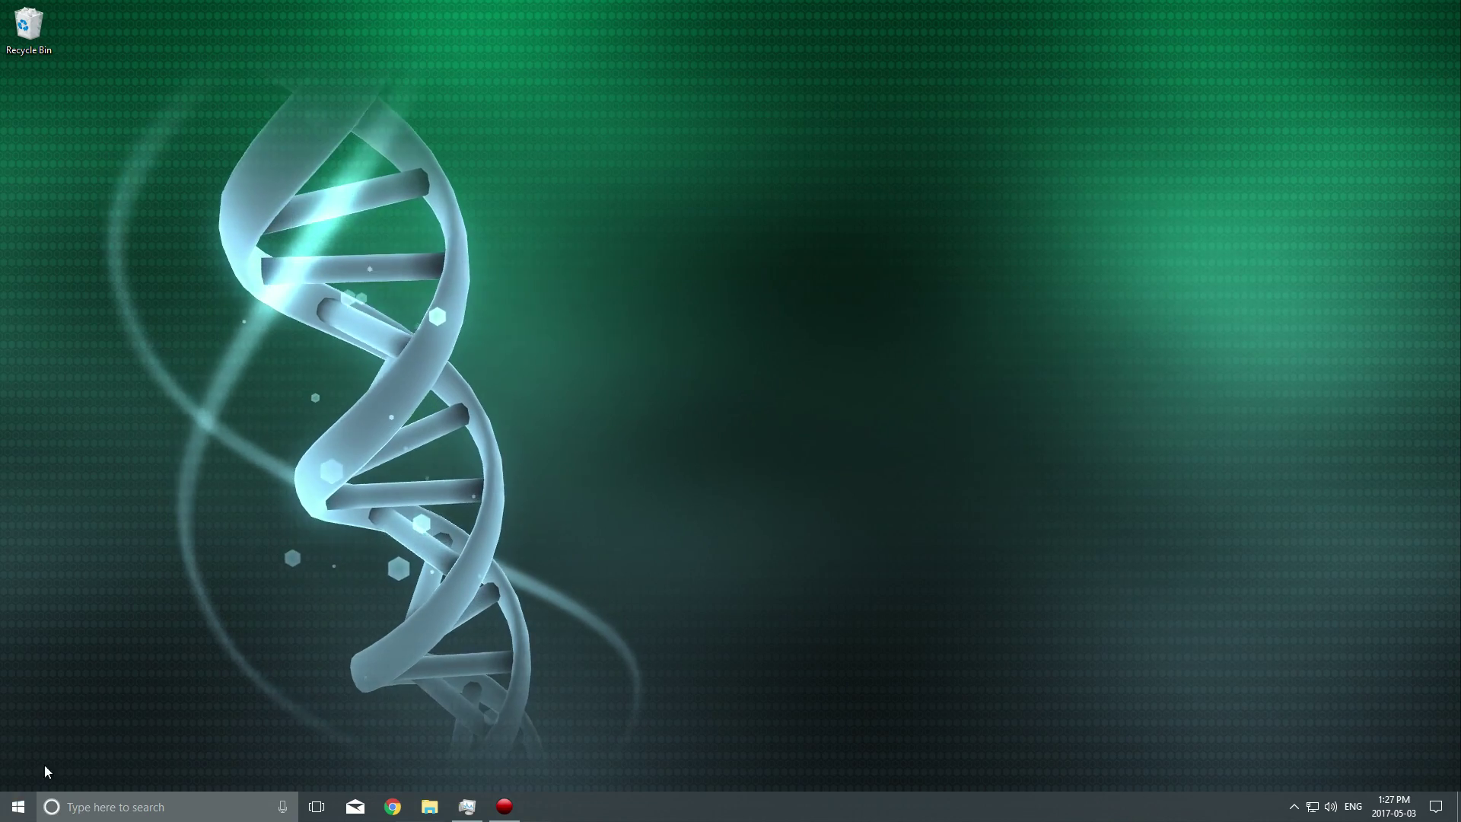
Open and close the Start menu, then reveal the hidden tray icons.
click(17, 808)
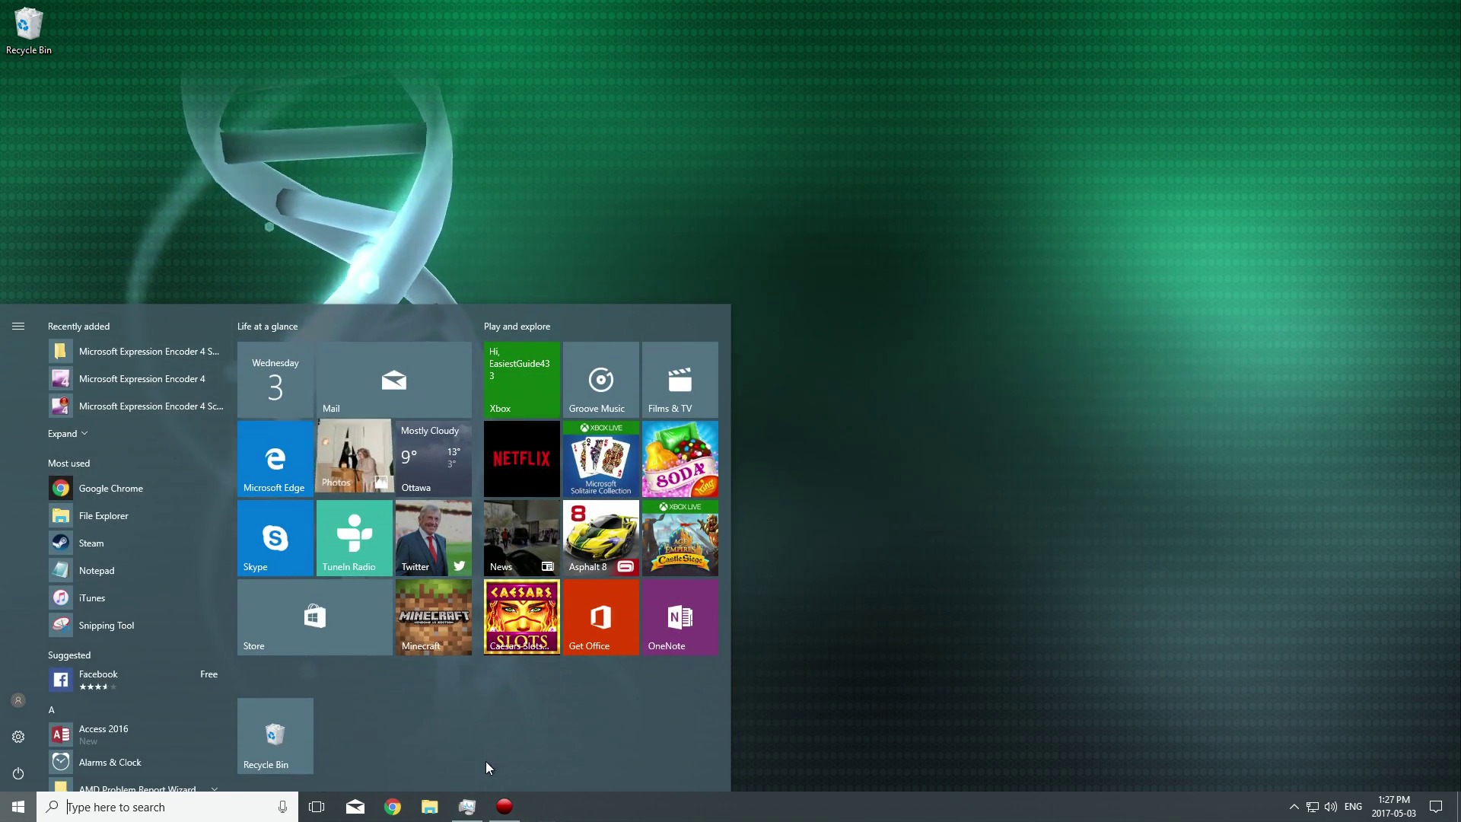
click(962, 654)
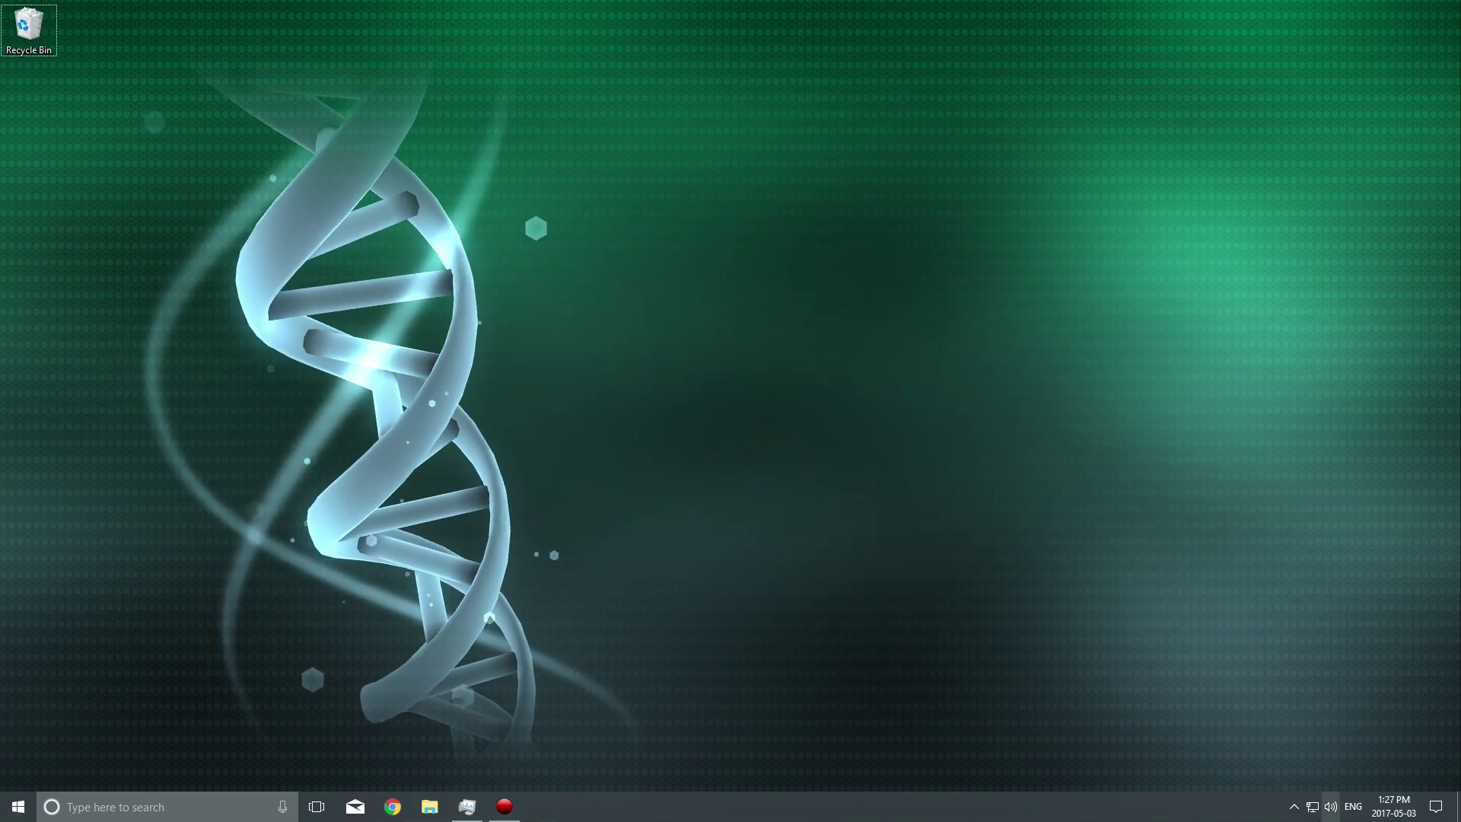
click(1293, 807)
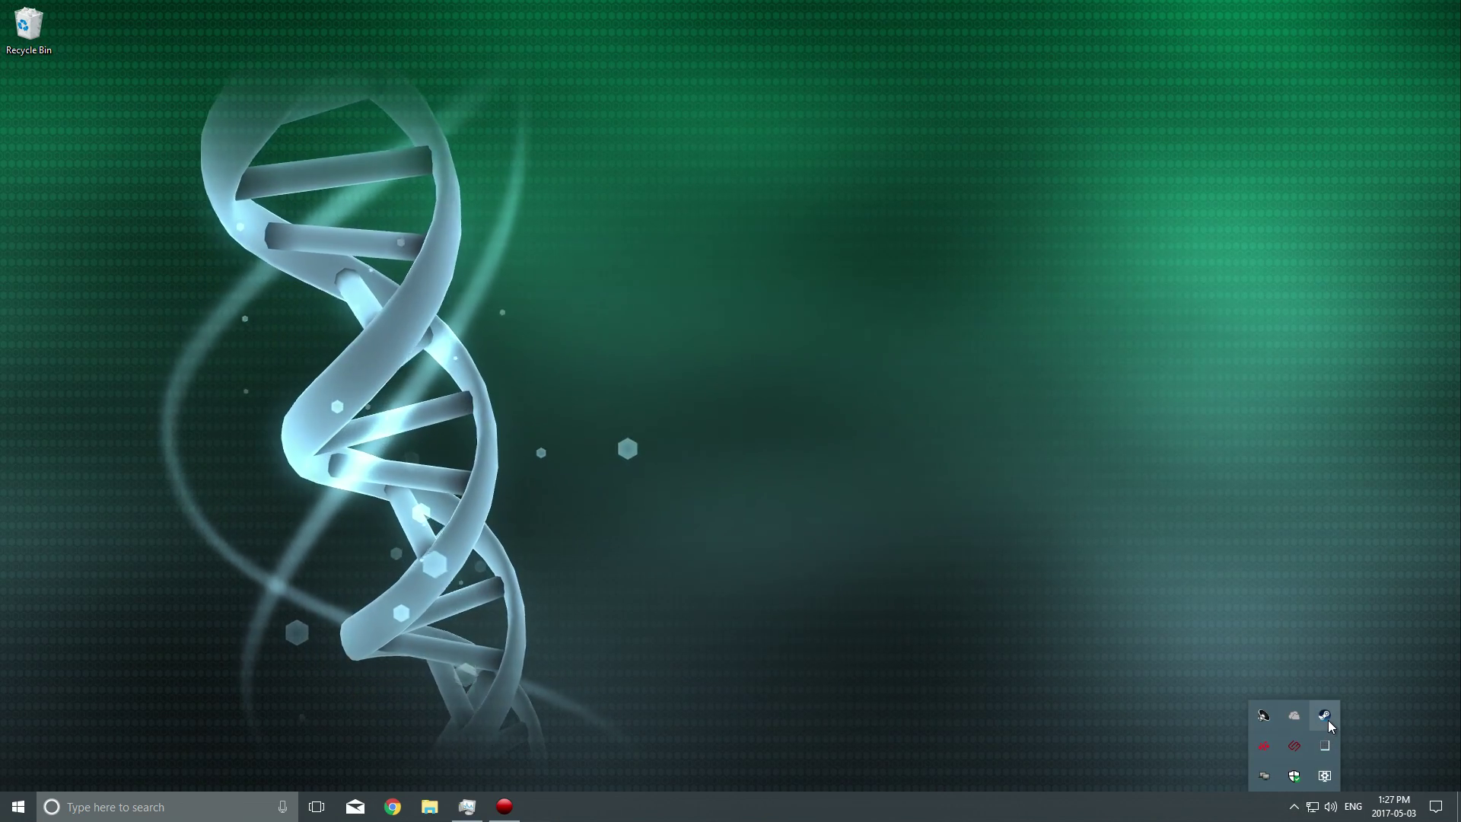
Open the Steam Store from the tray and reach the Wallpaper Engine page via a 'wall' search.
right_click(1328, 720)
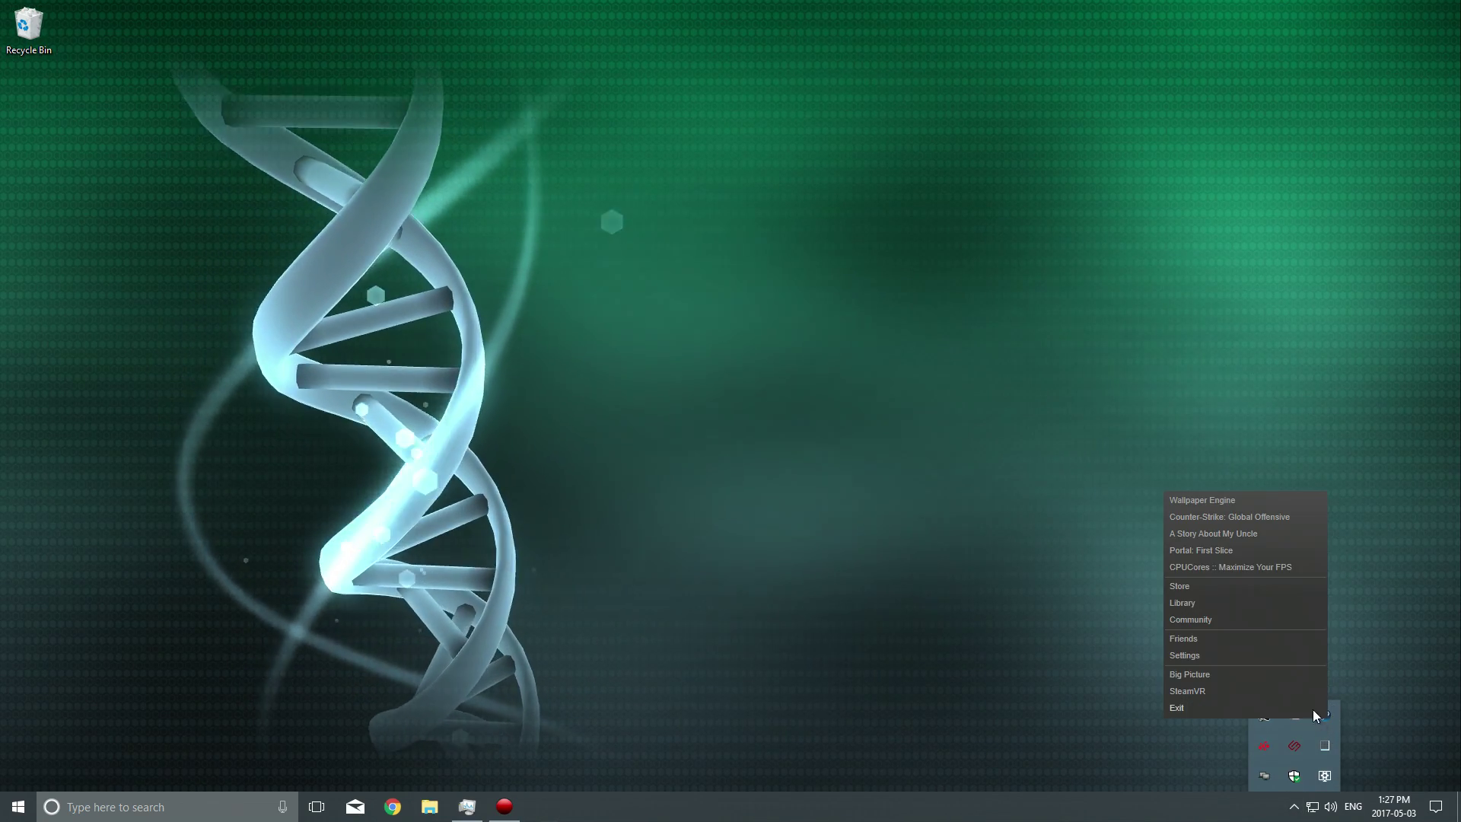
click(1178, 586)
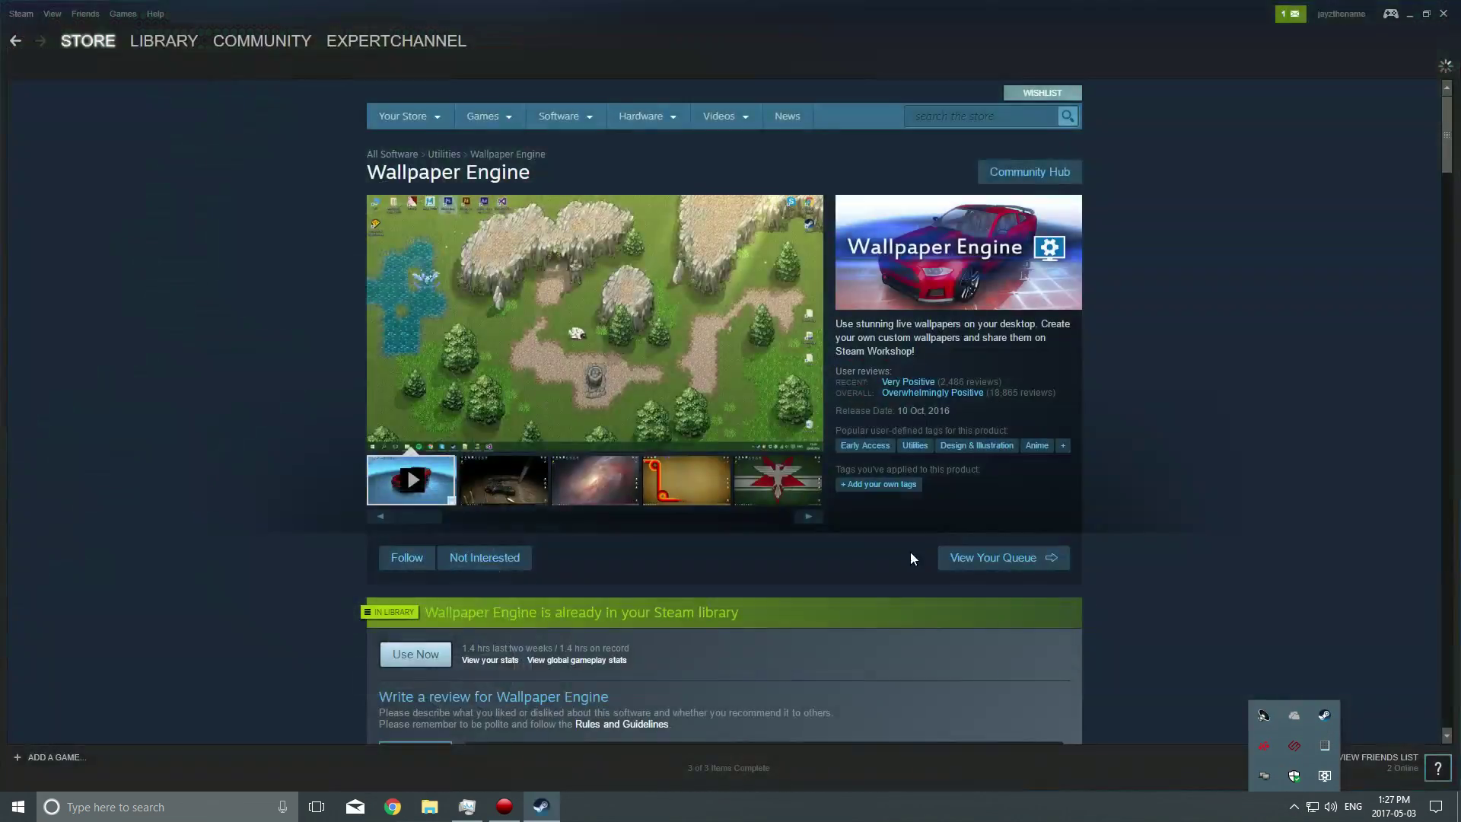
click(969, 115)
text(wa)
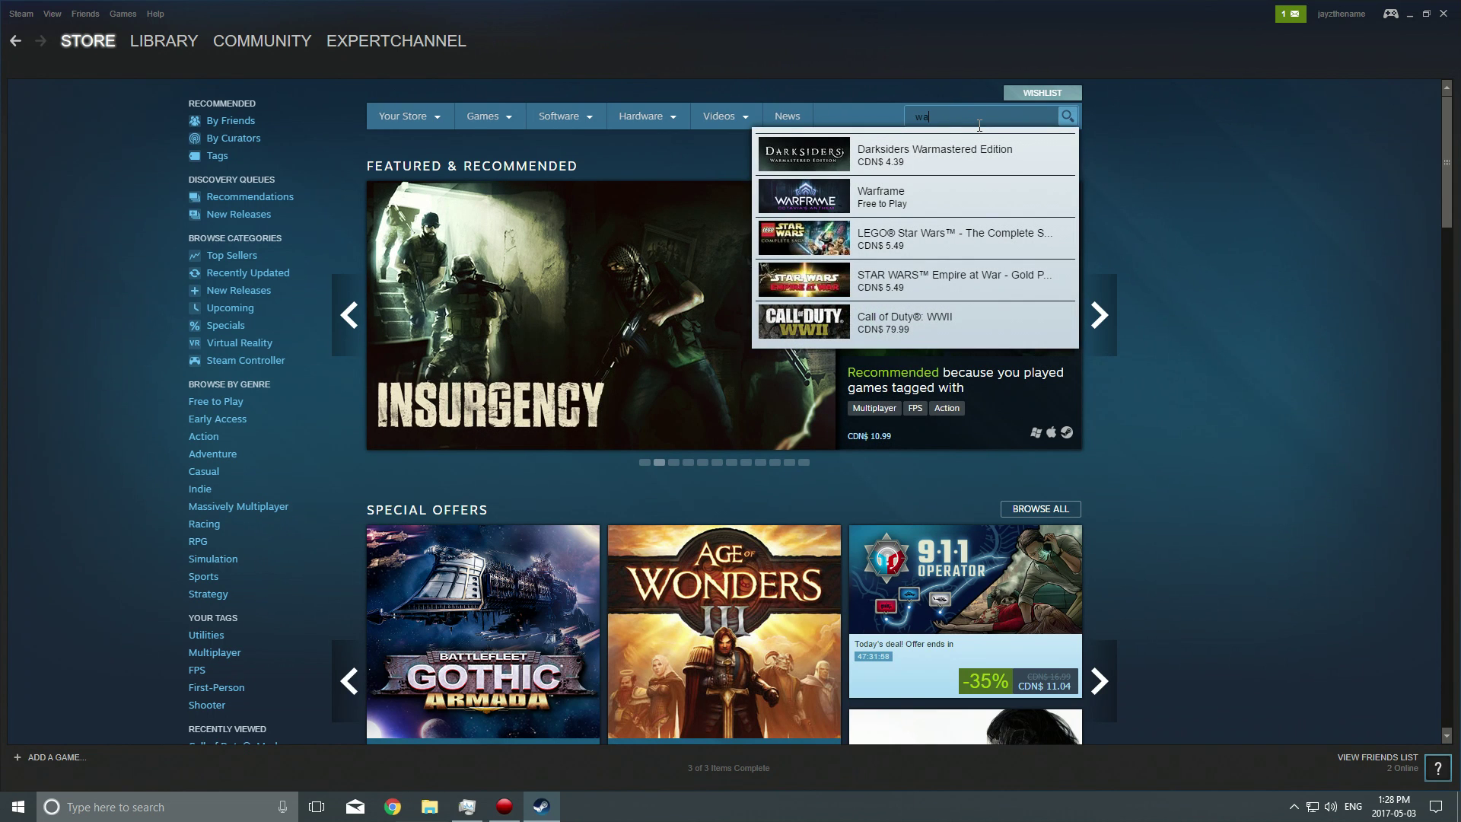
text(ll)
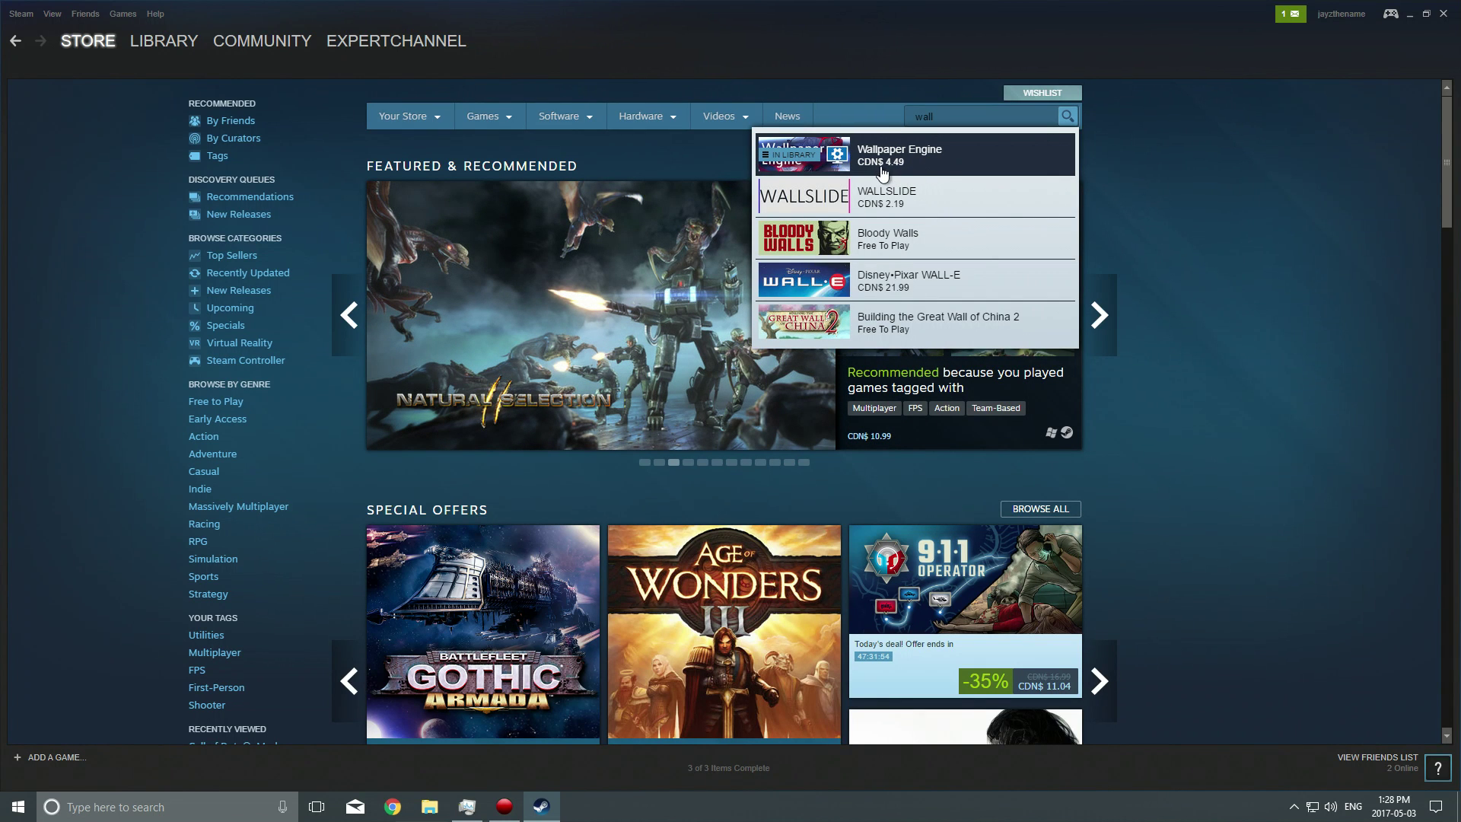
click(923, 166)
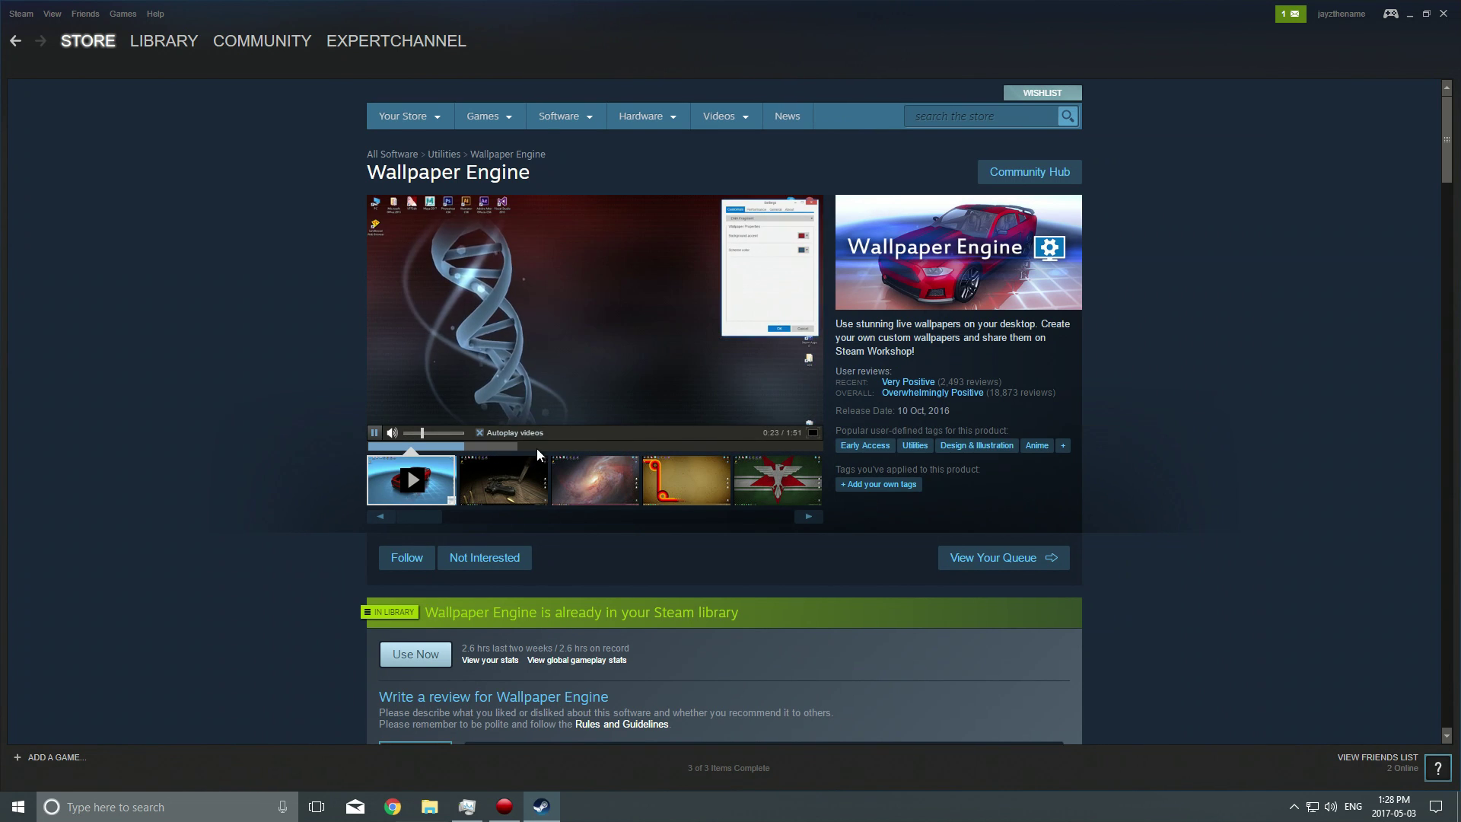
drag(531, 447, 631, 446)
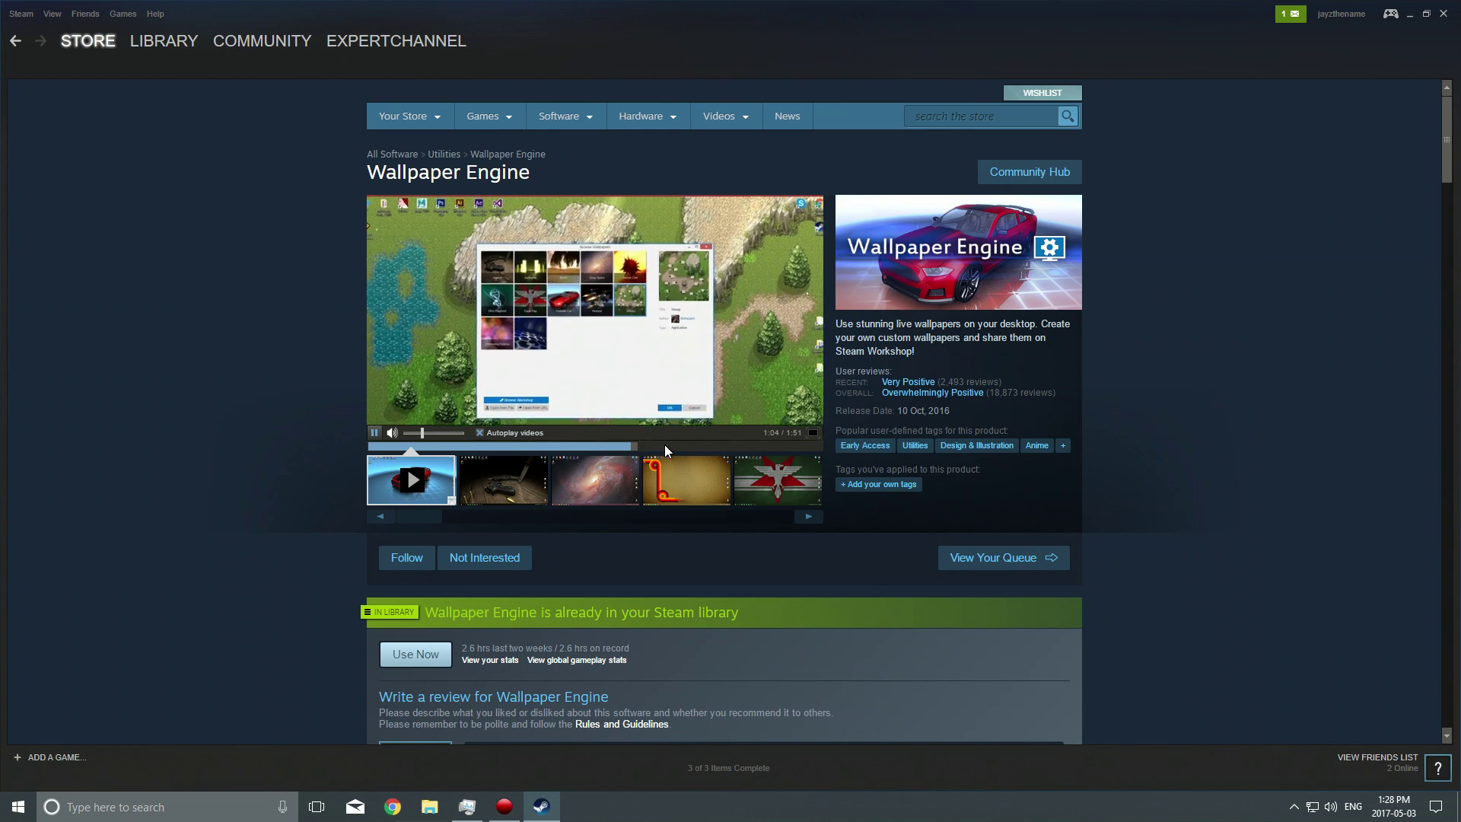
scroll(550, 486, down, 2)
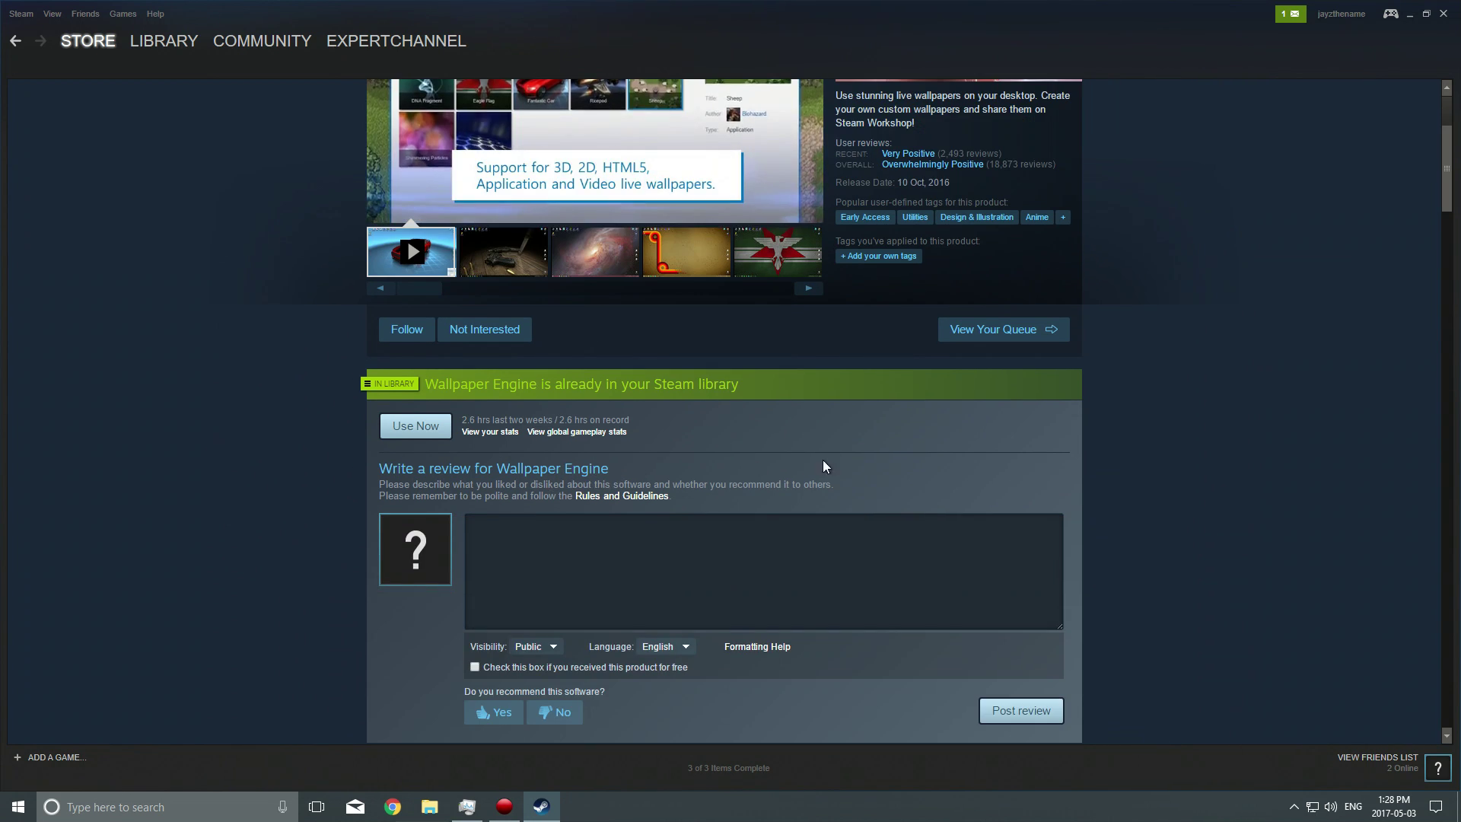
mouse_move(932, 164)
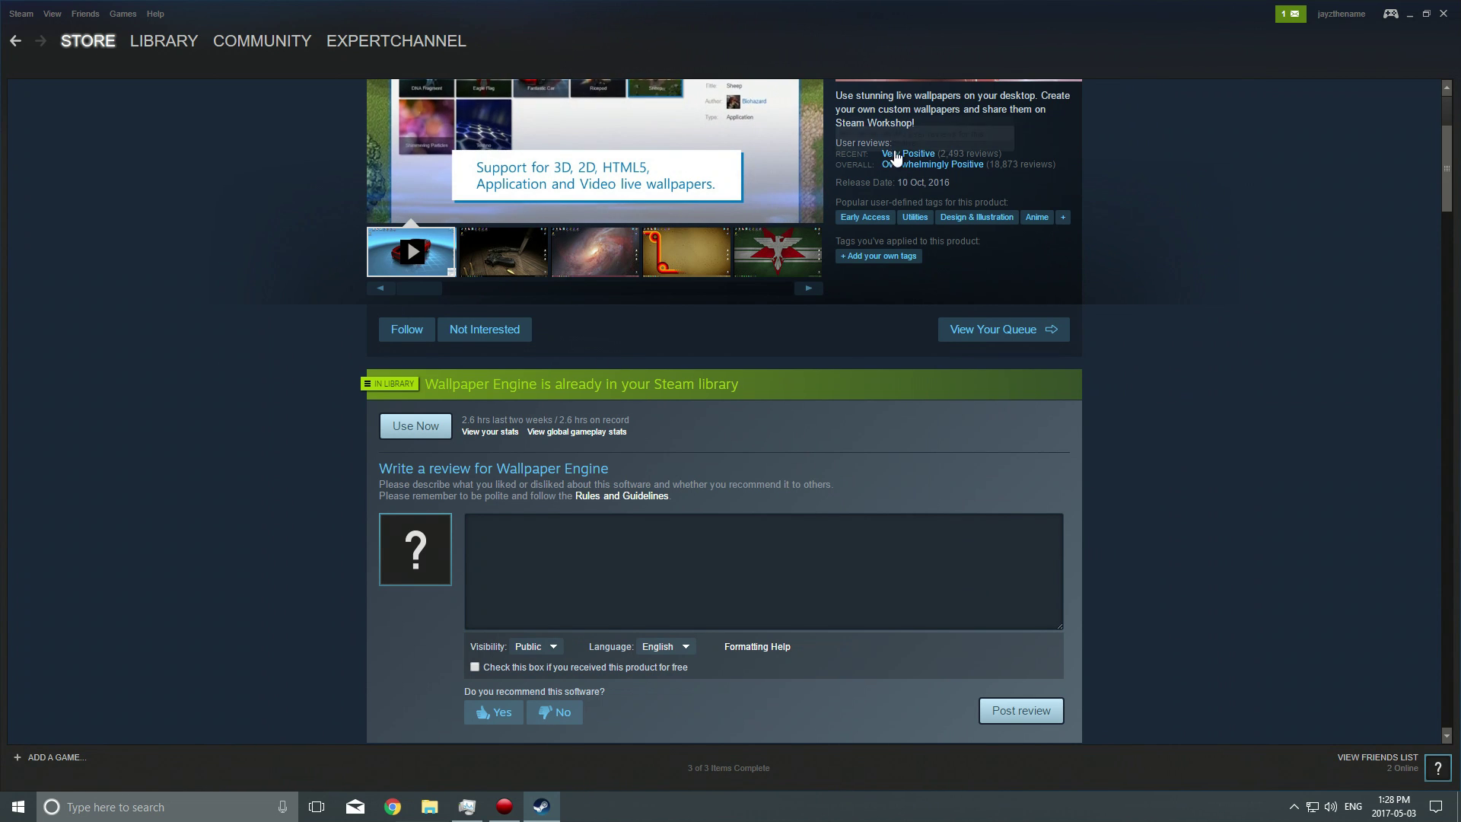
scroll(777, 433, down, 4)
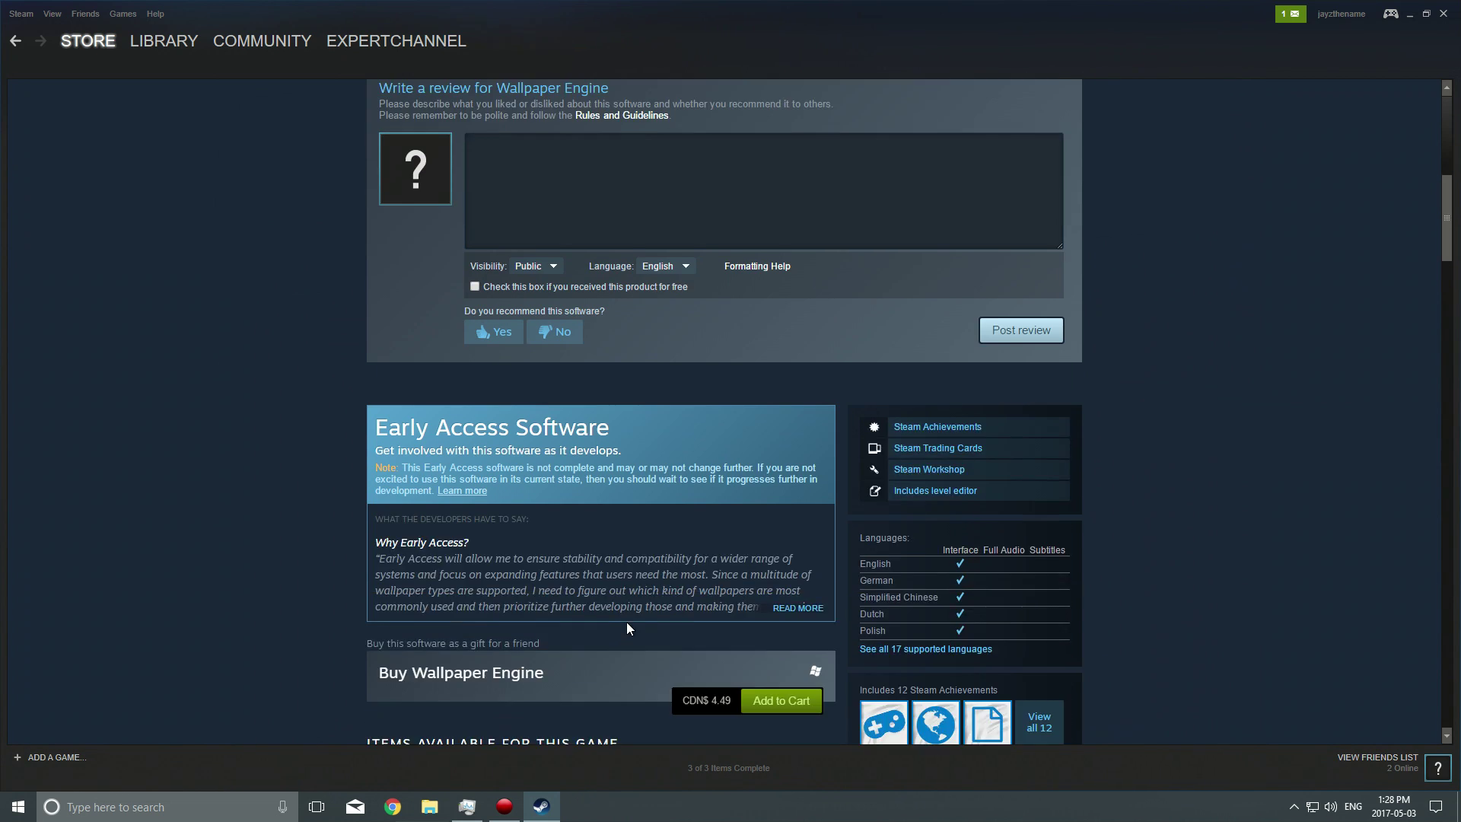
scroll(627, 619, down, 2)
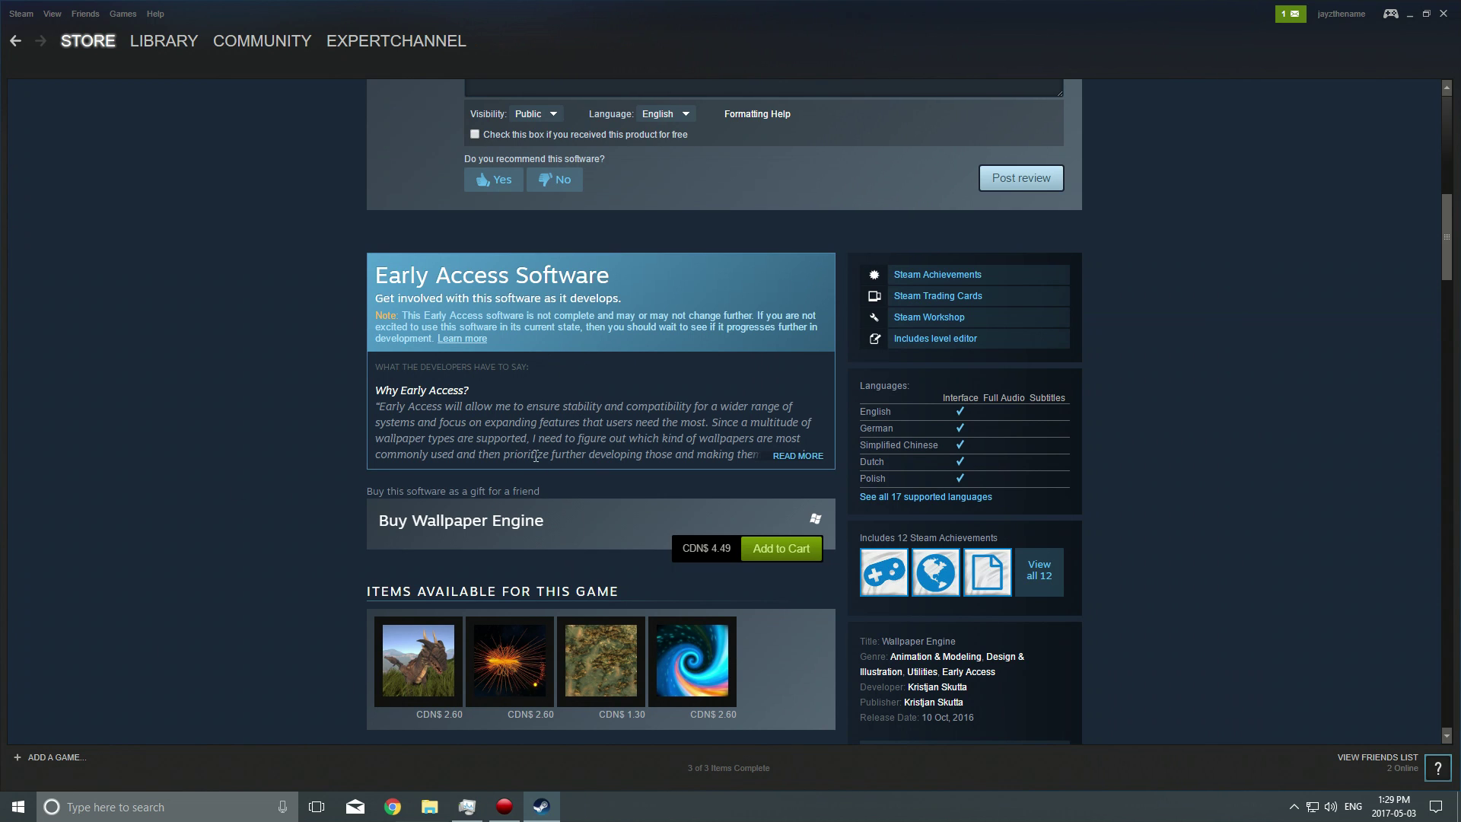
scroll(574, 464, down, 2)
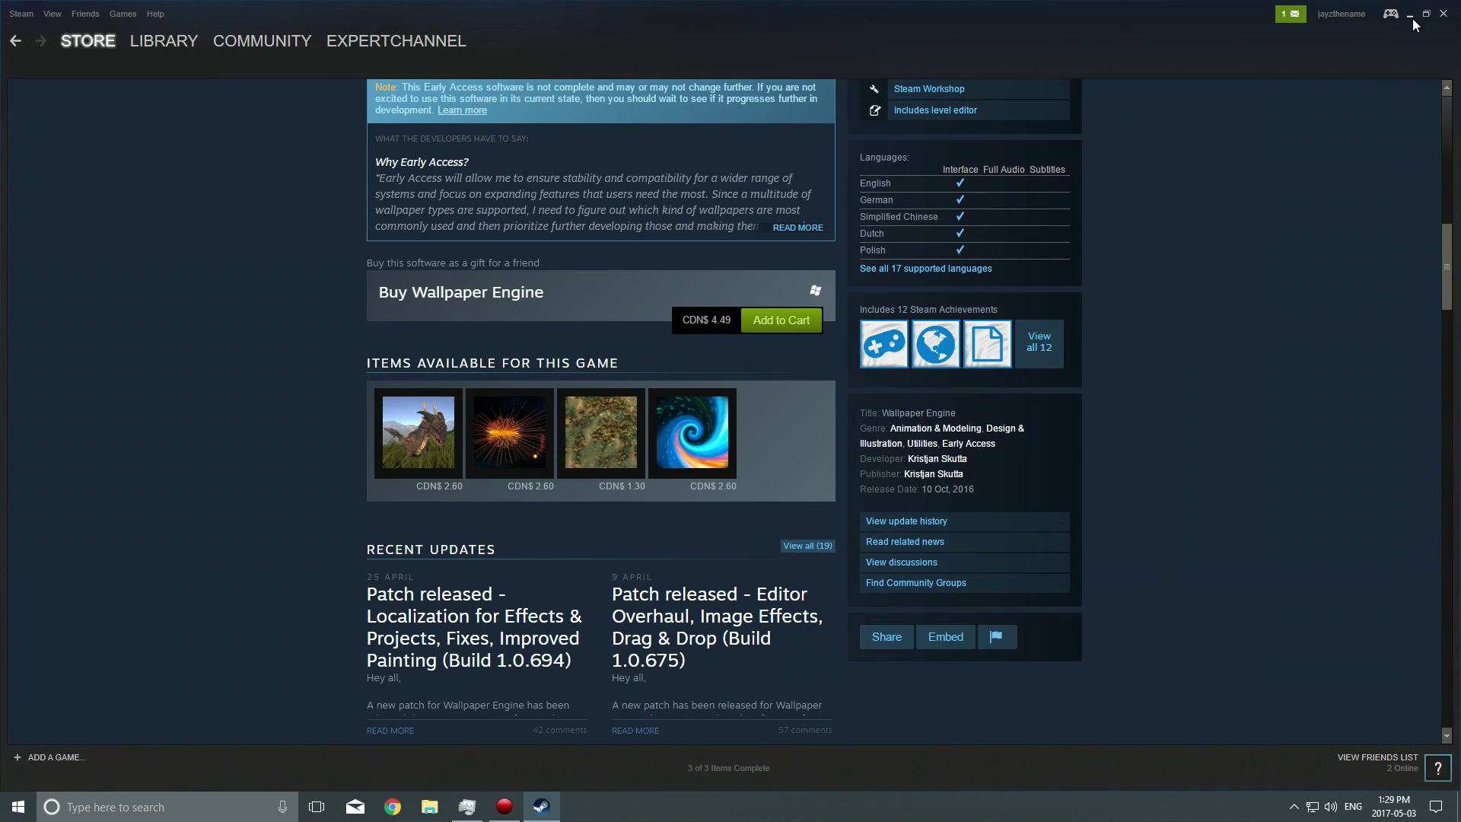
Close the Steam window and reveal the hidden tray icons.
click(1443, 14)
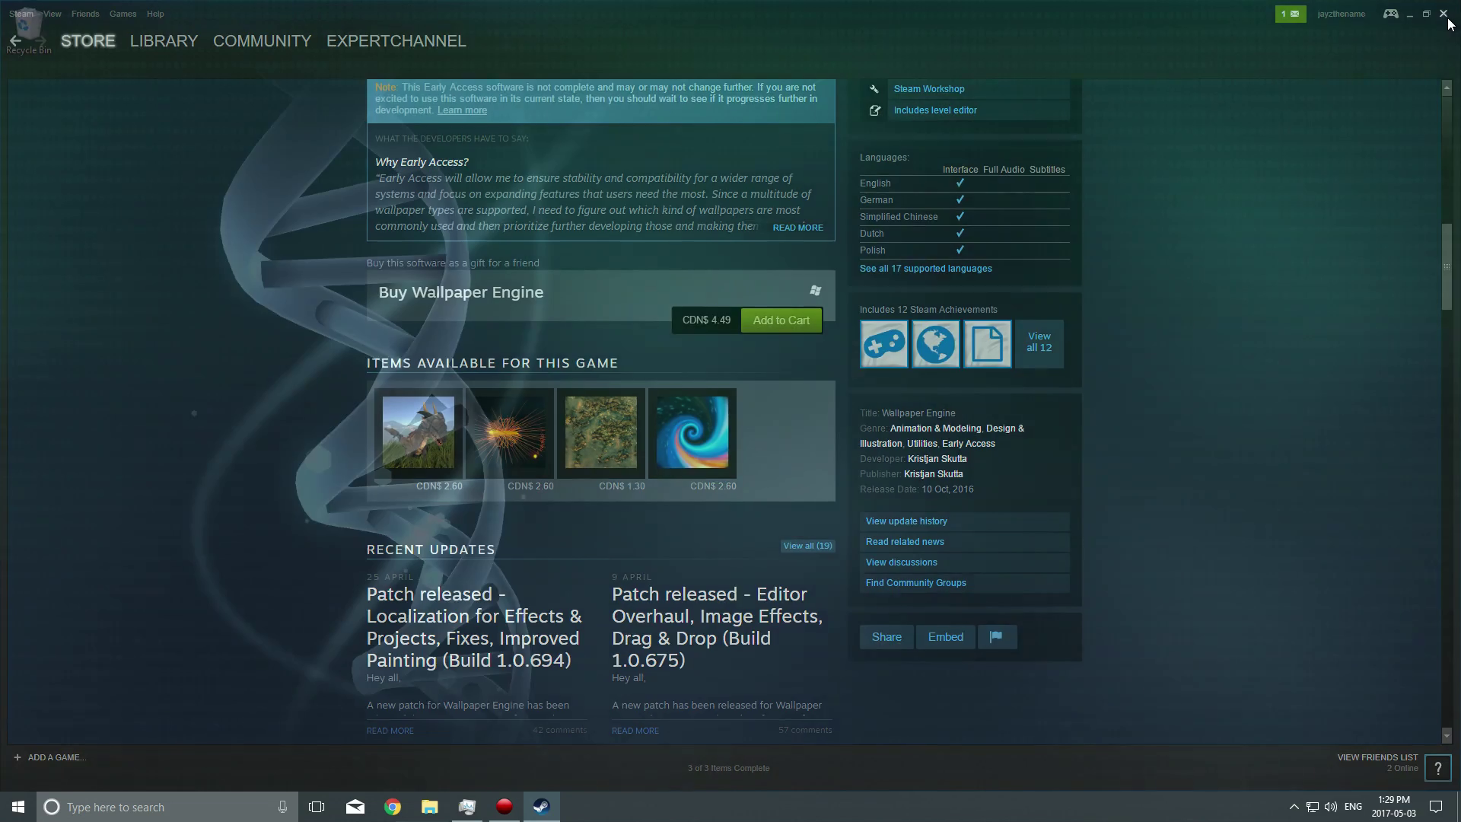
click(1294, 806)
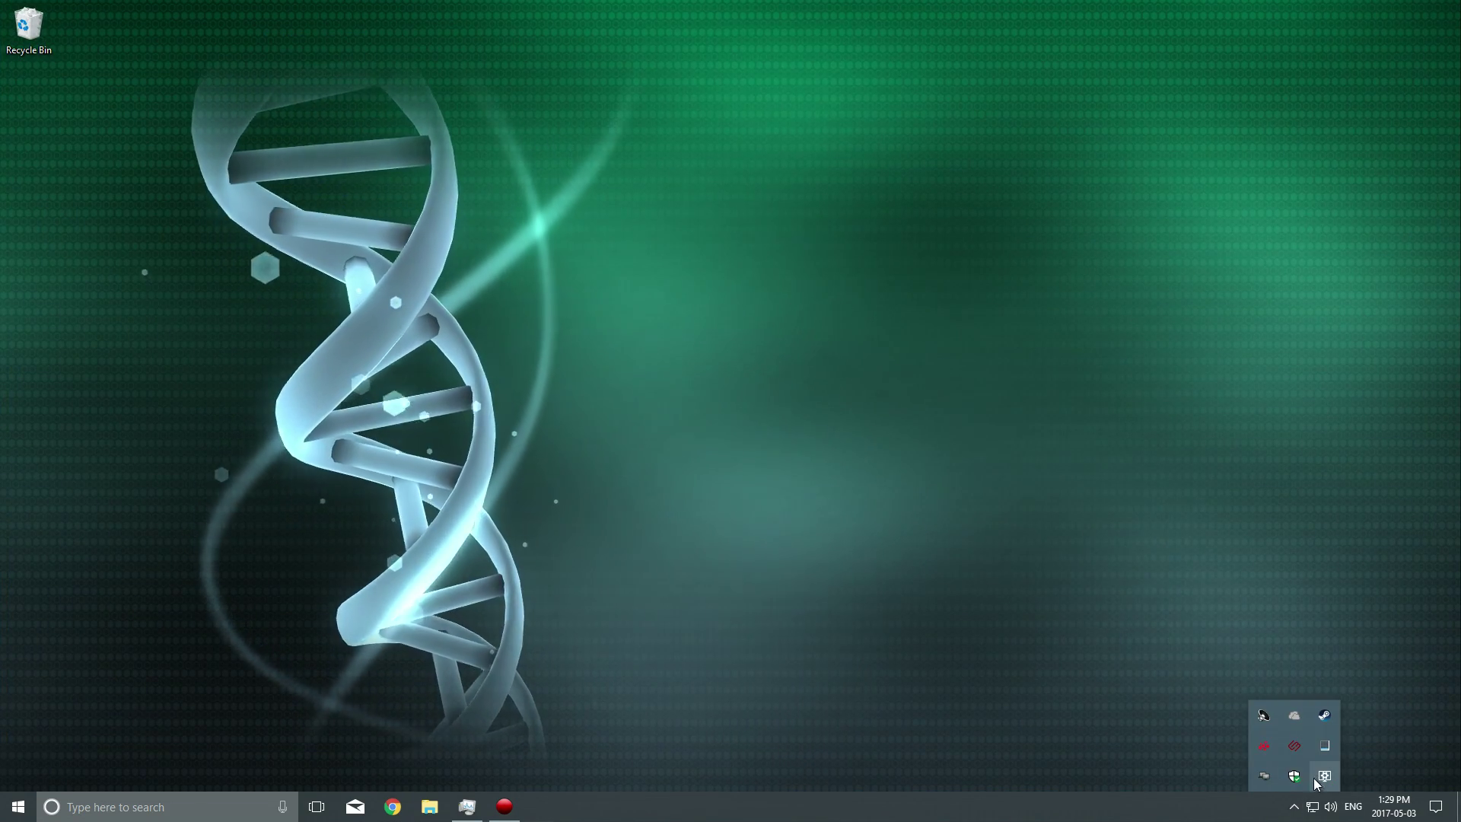
Open Change Wallpaper from the Wallpaper Engine tray menu and switch to the Workshop.
right_click(1325, 778)
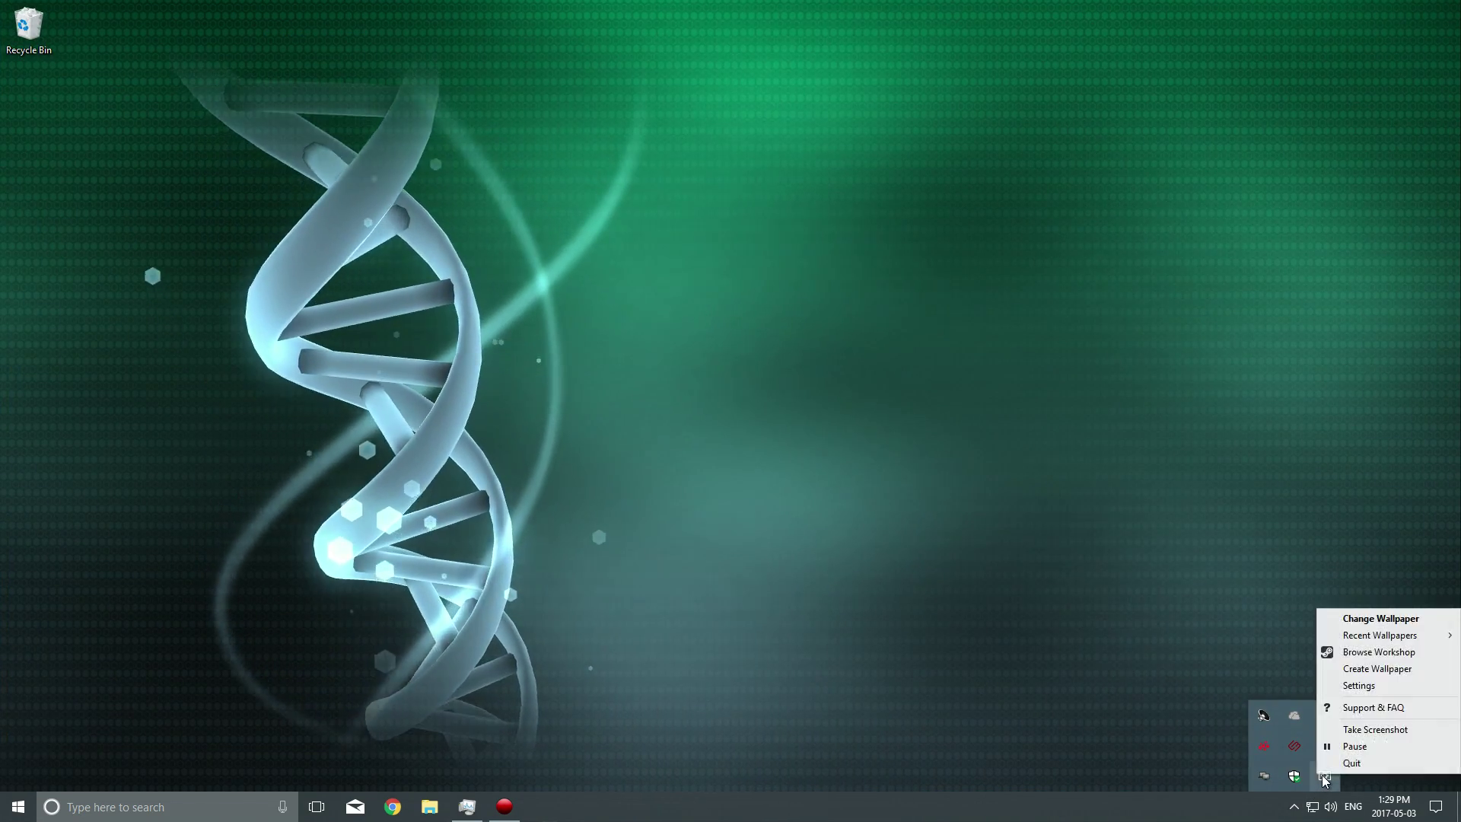
click(1370, 619)
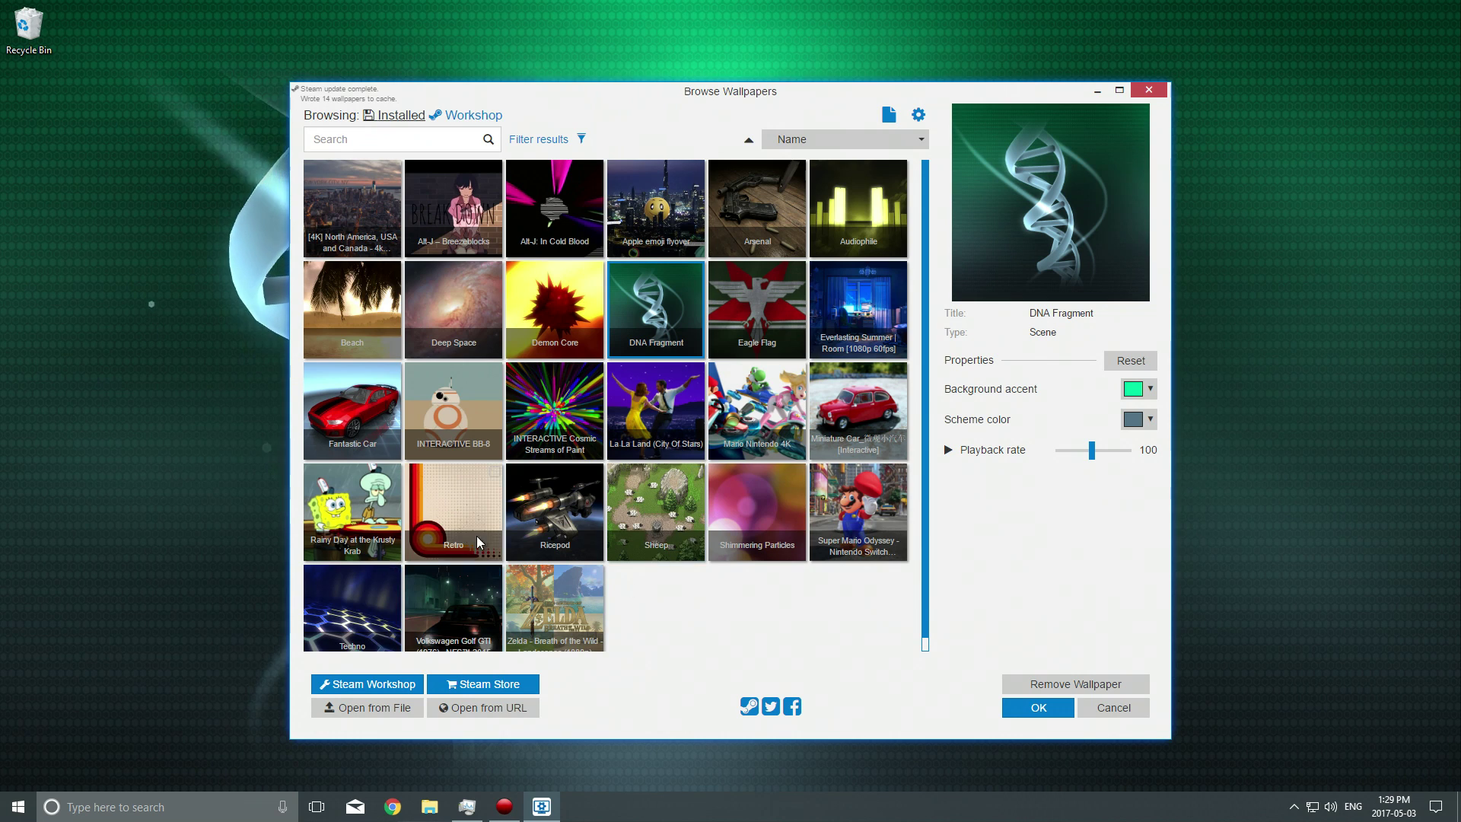
click(473, 116)
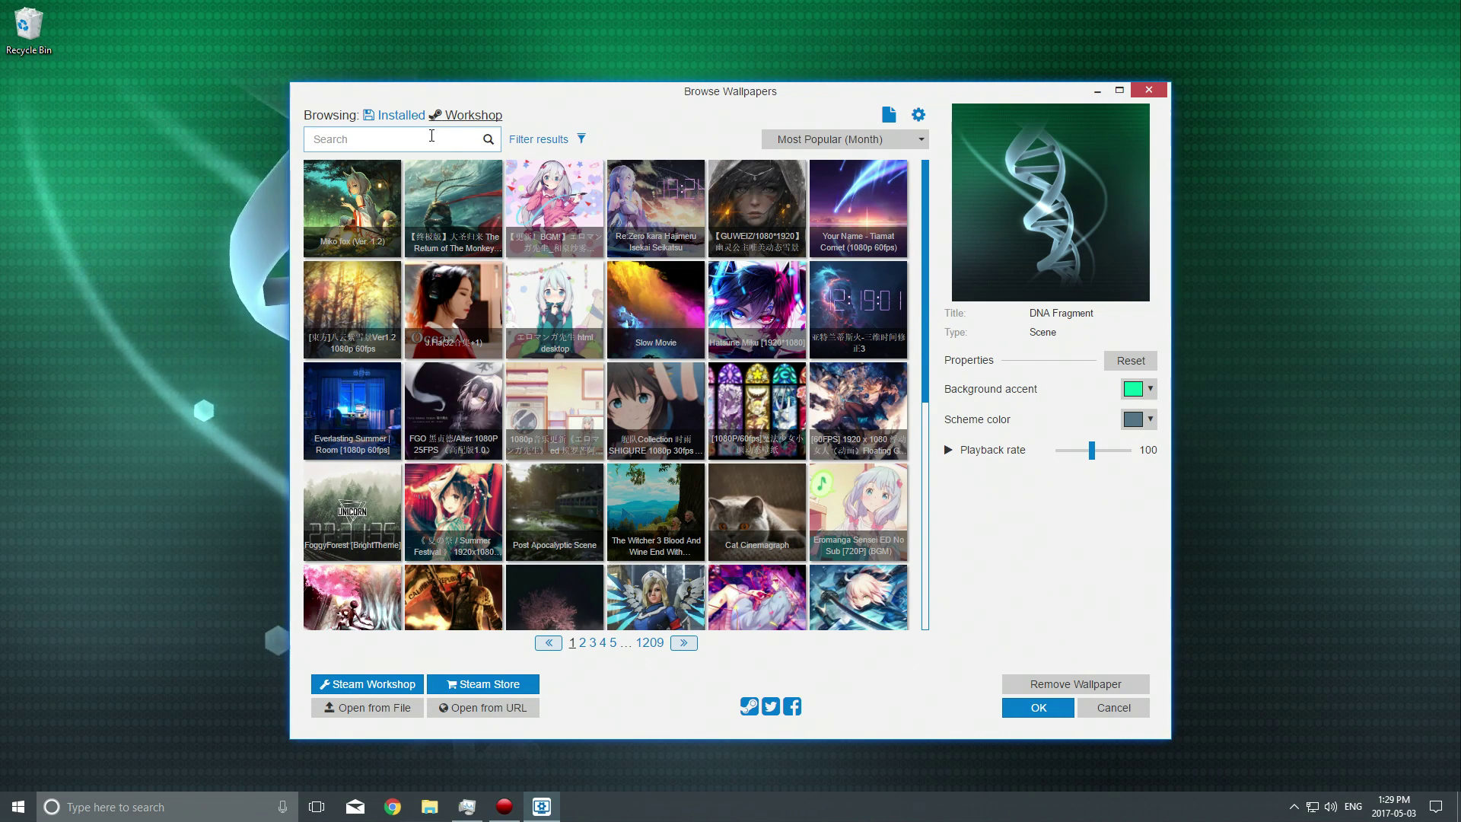
text(car)
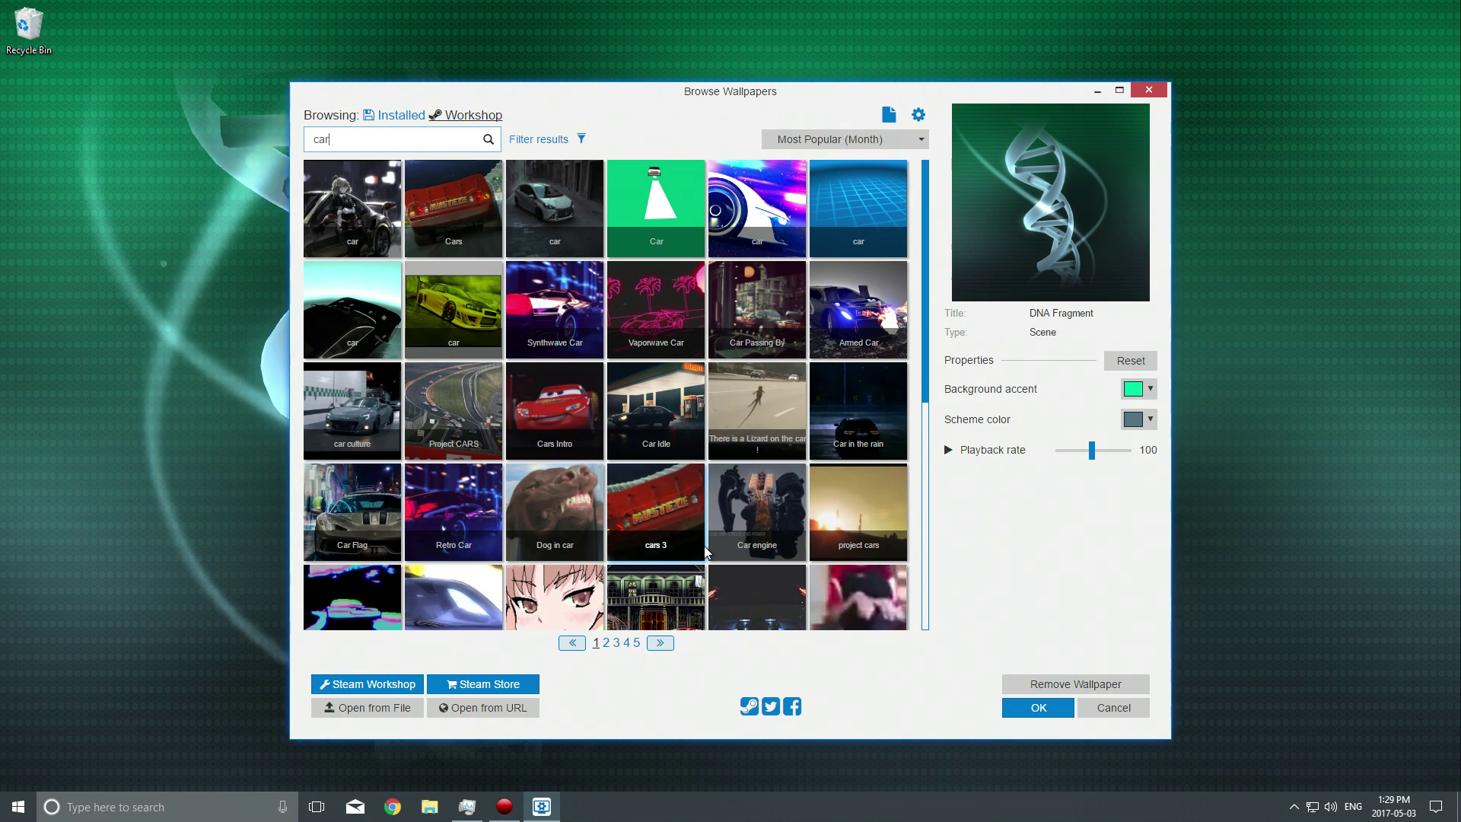
Download the Armed Car wallpaper found by searching 'car', then return to Installed.
click(859, 317)
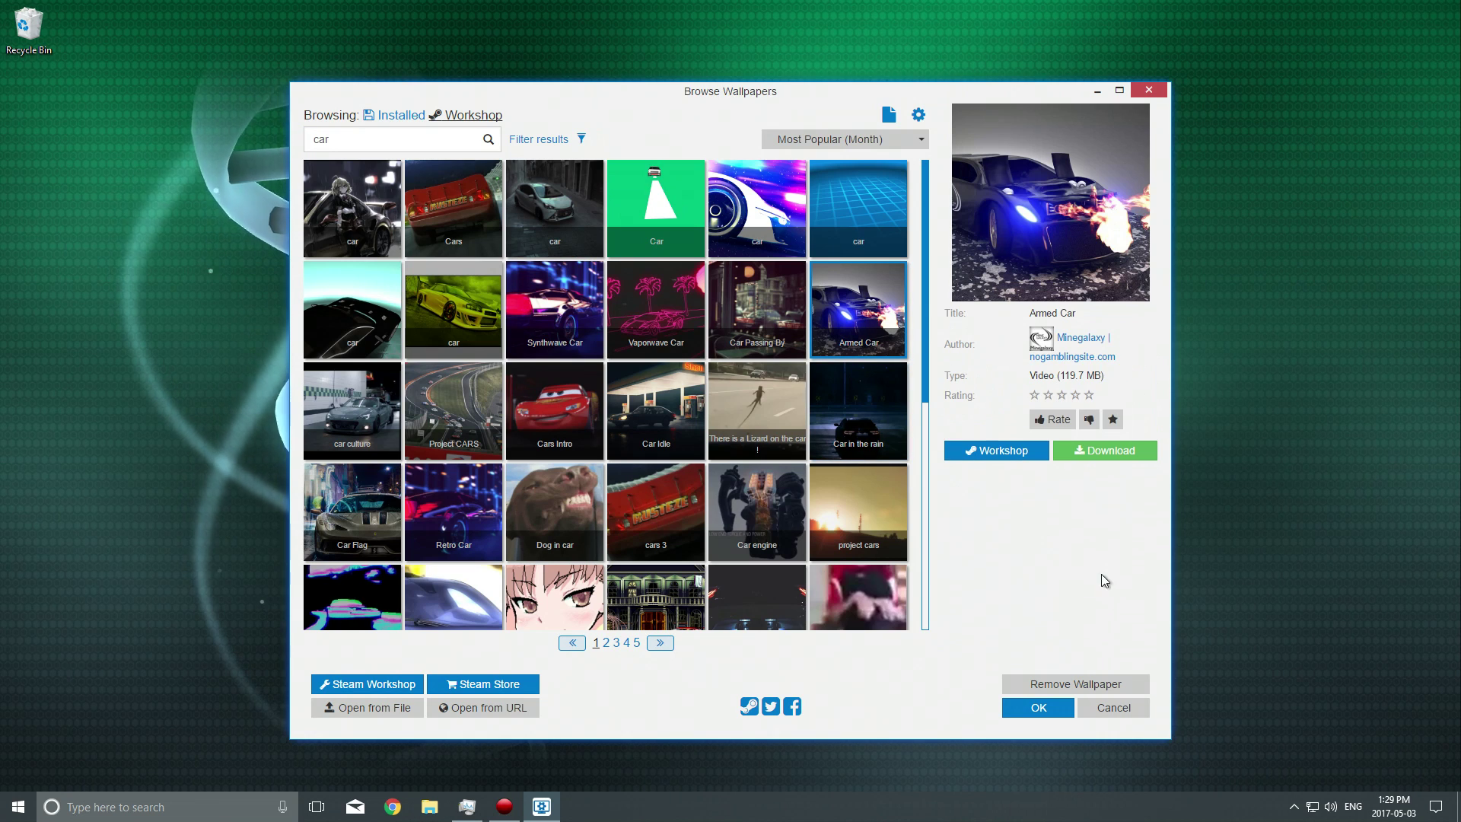
click(1088, 452)
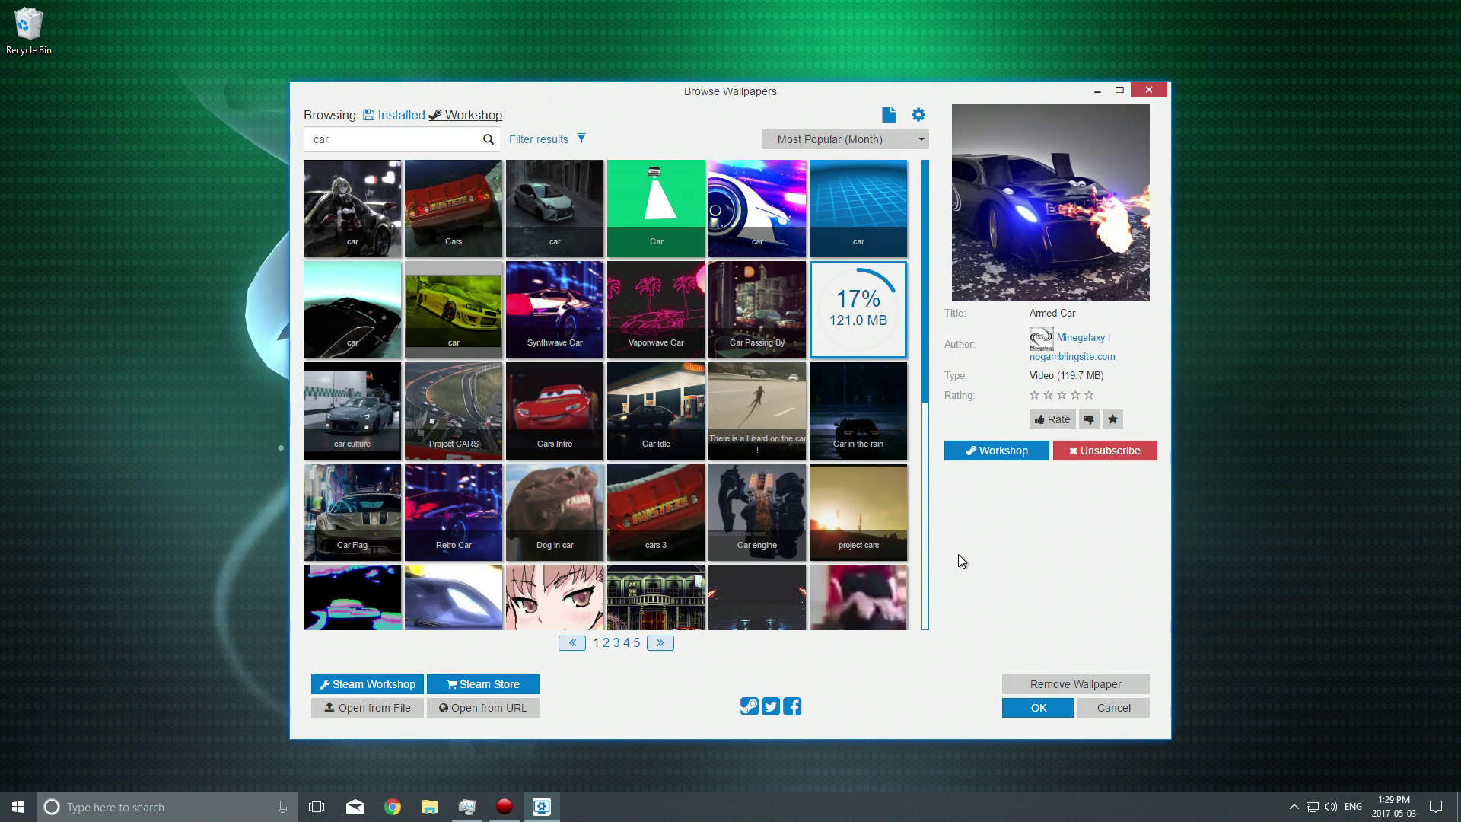
click(392, 120)
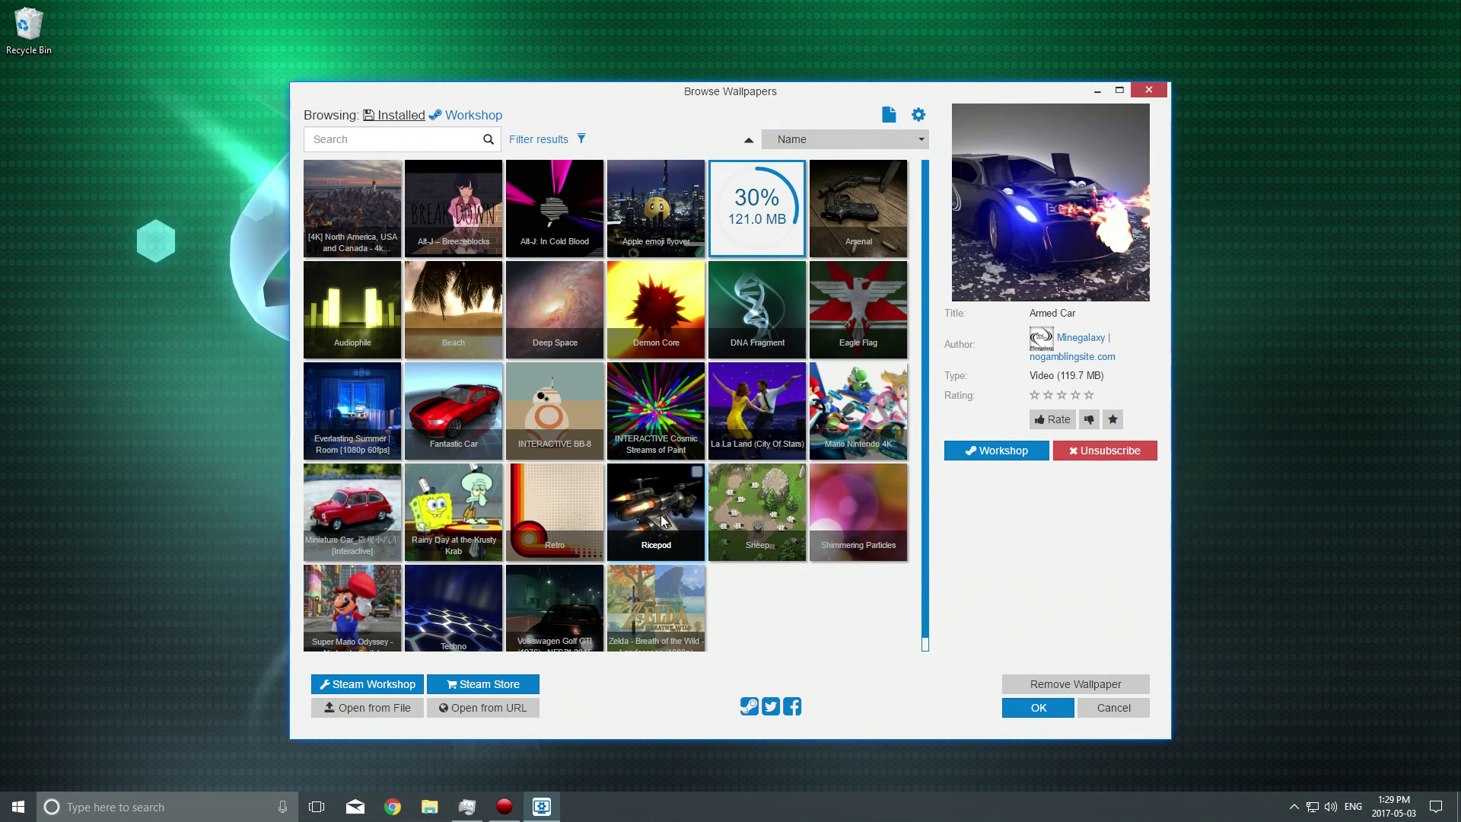
Try the Demon Core and INTERACTIVE BB-8 wallpapers, then view the desktop.
click(655, 306)
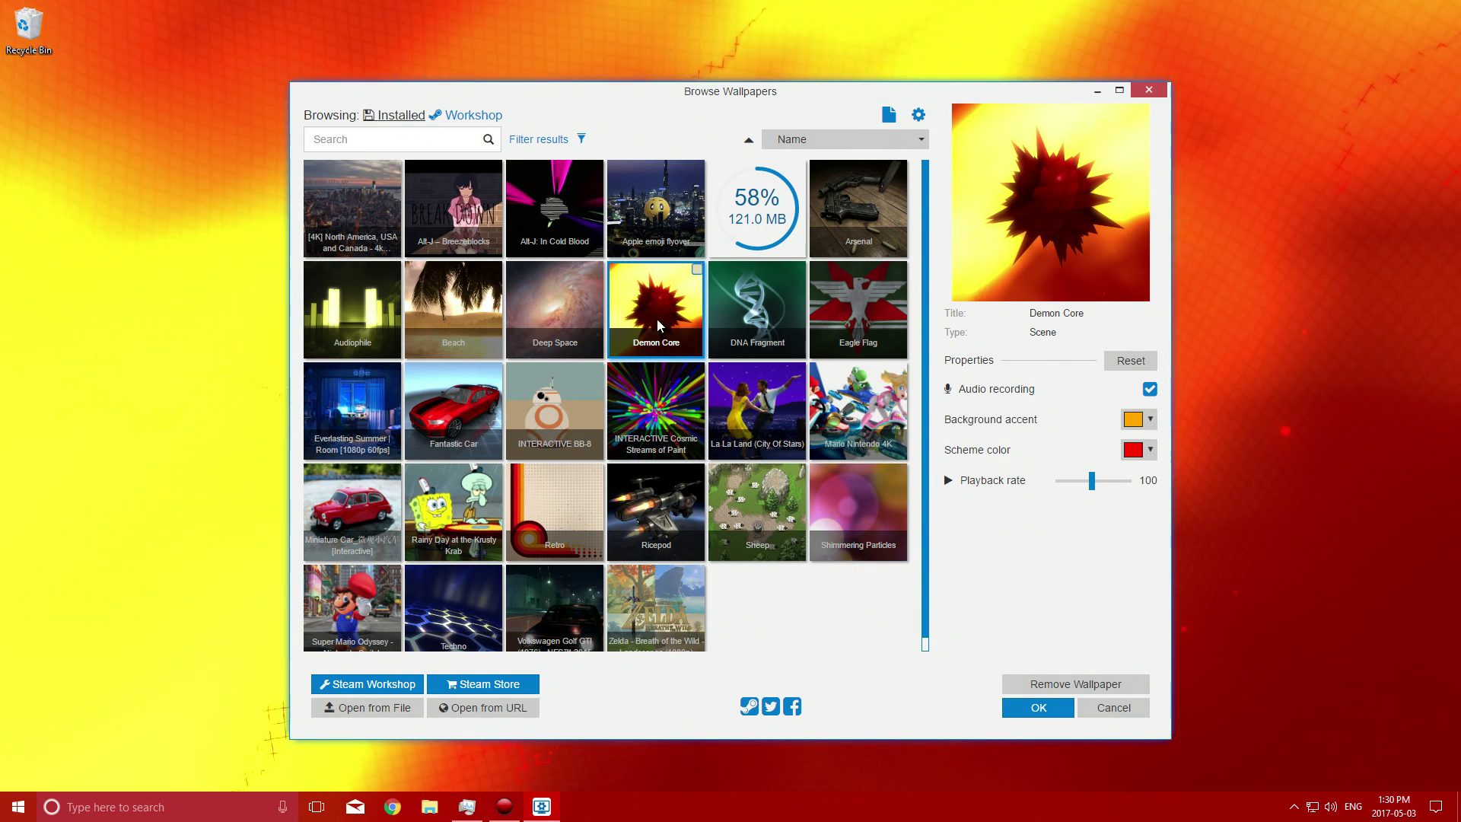
click(566, 409)
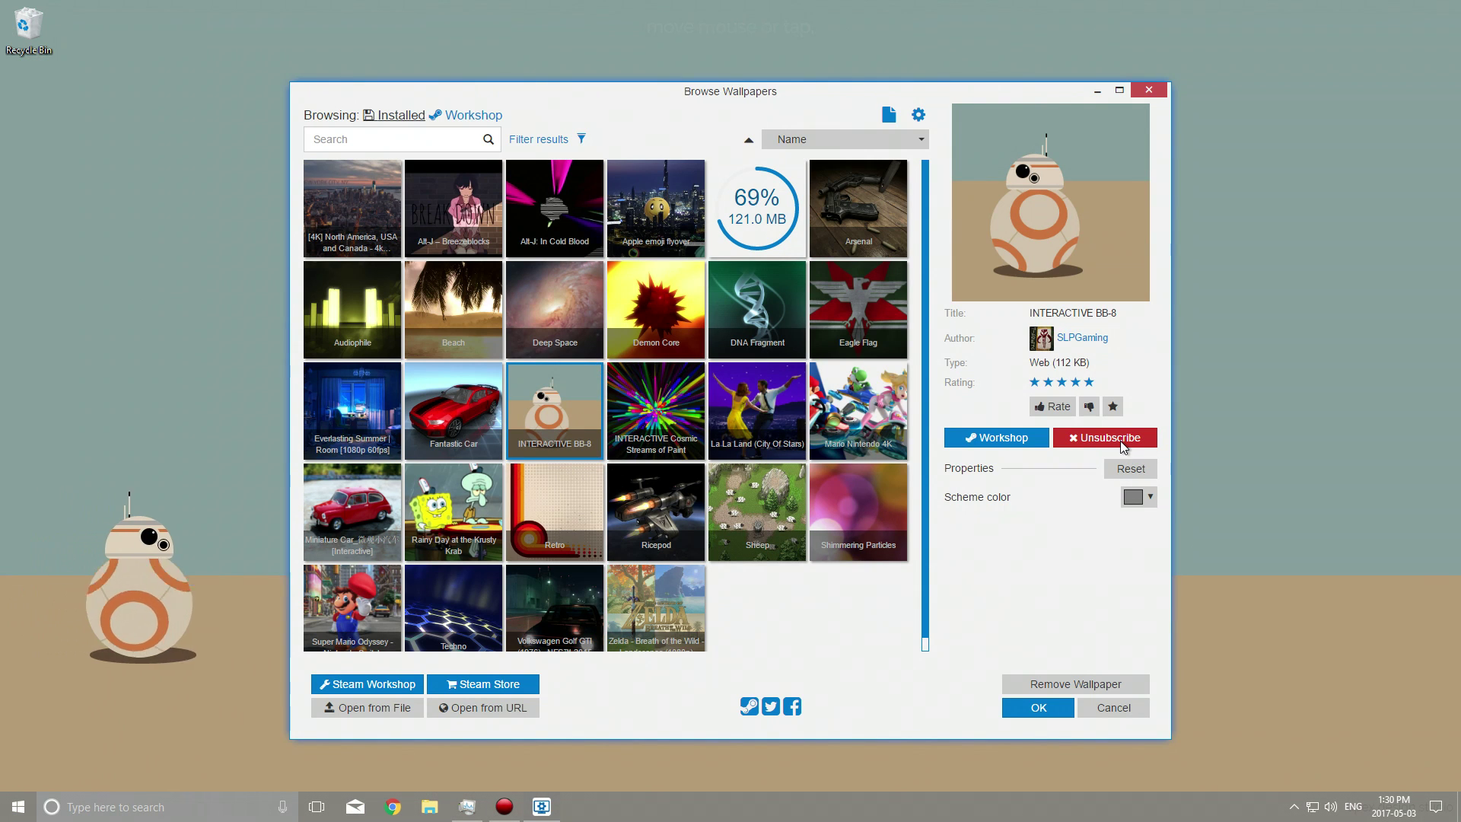
click(1097, 91)
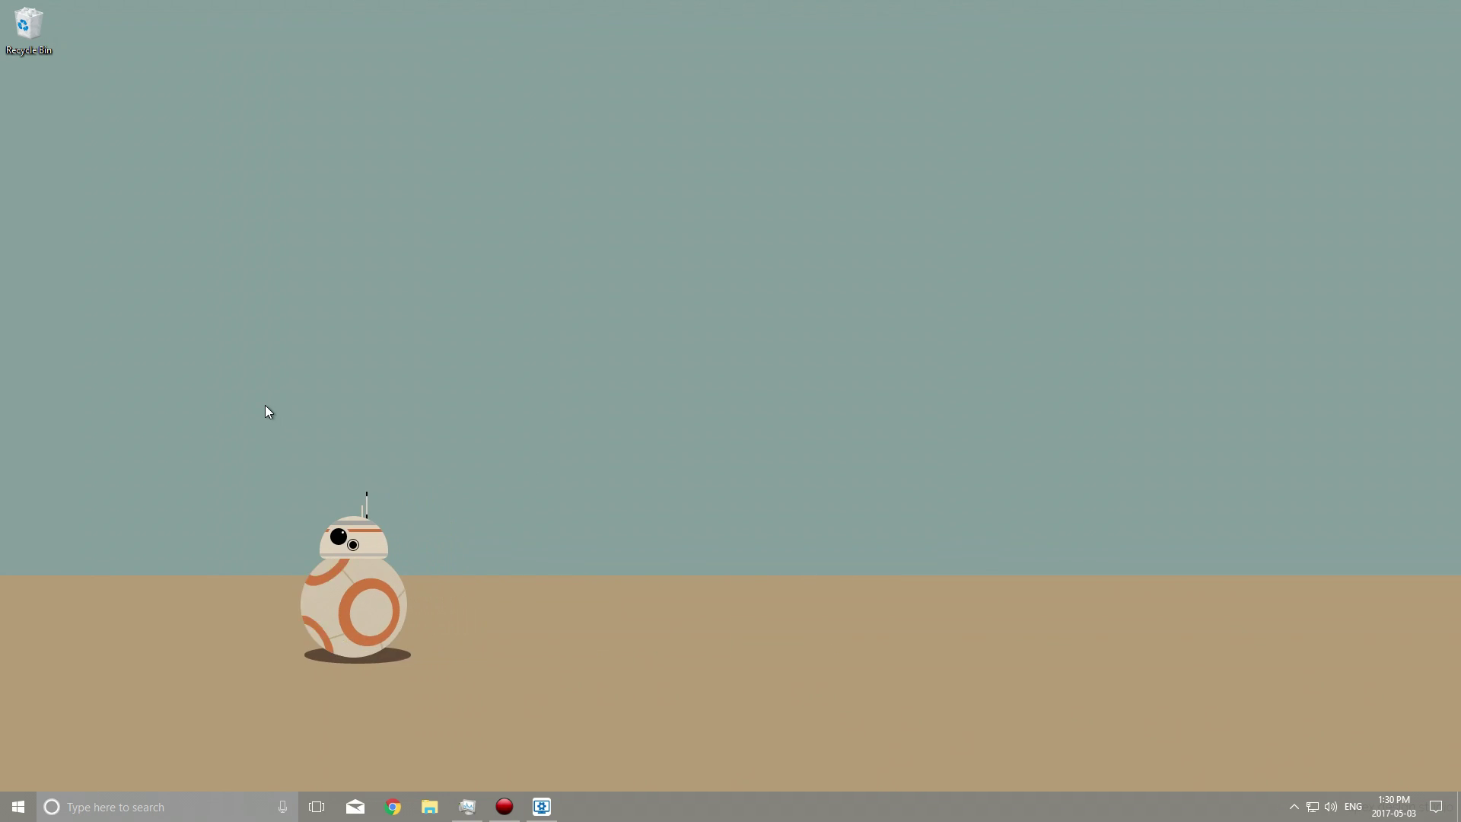
Apply the Armed Car wallpaper and view it on the desktop.
click(543, 807)
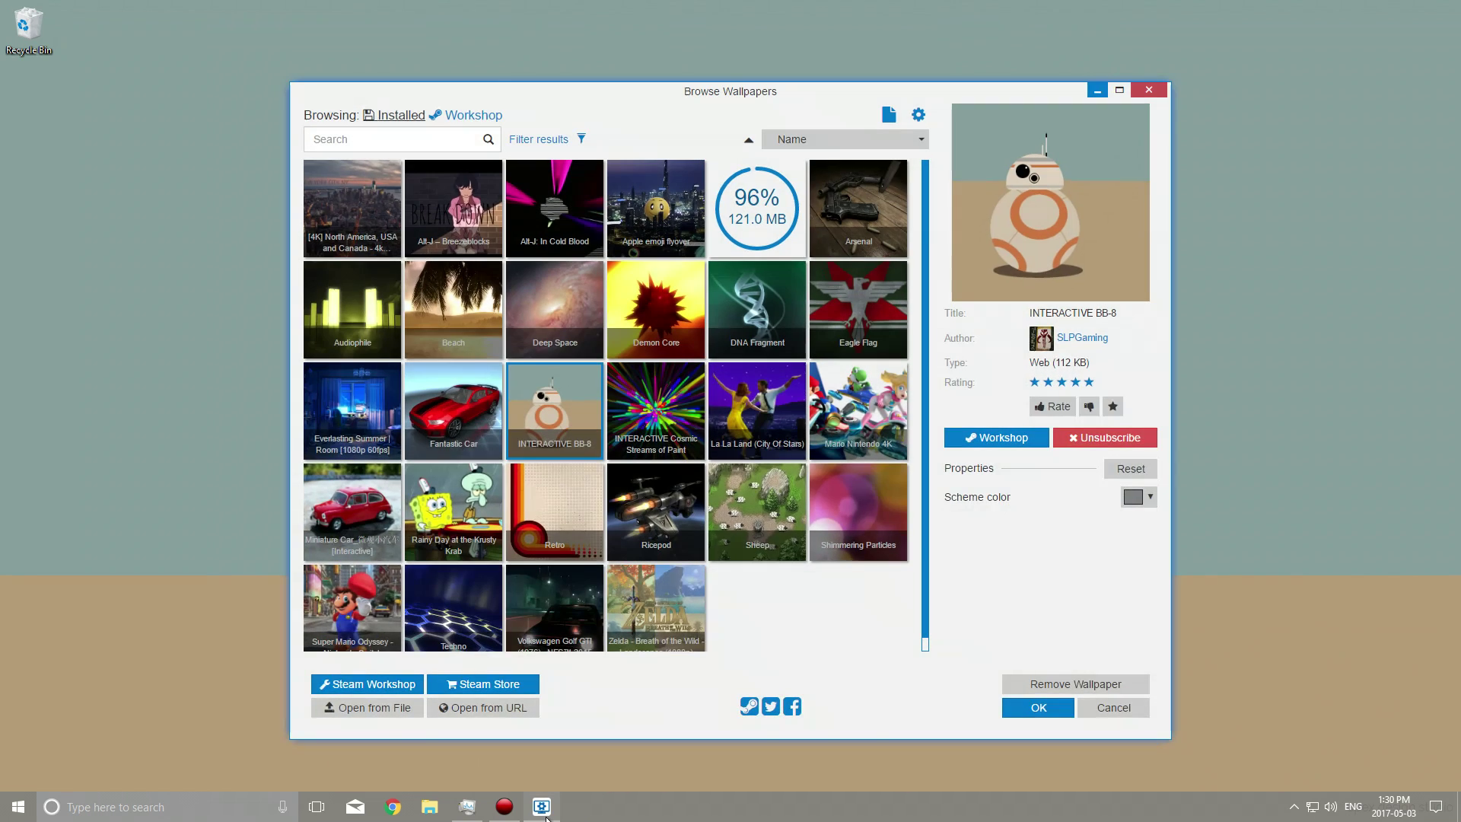
click(757, 212)
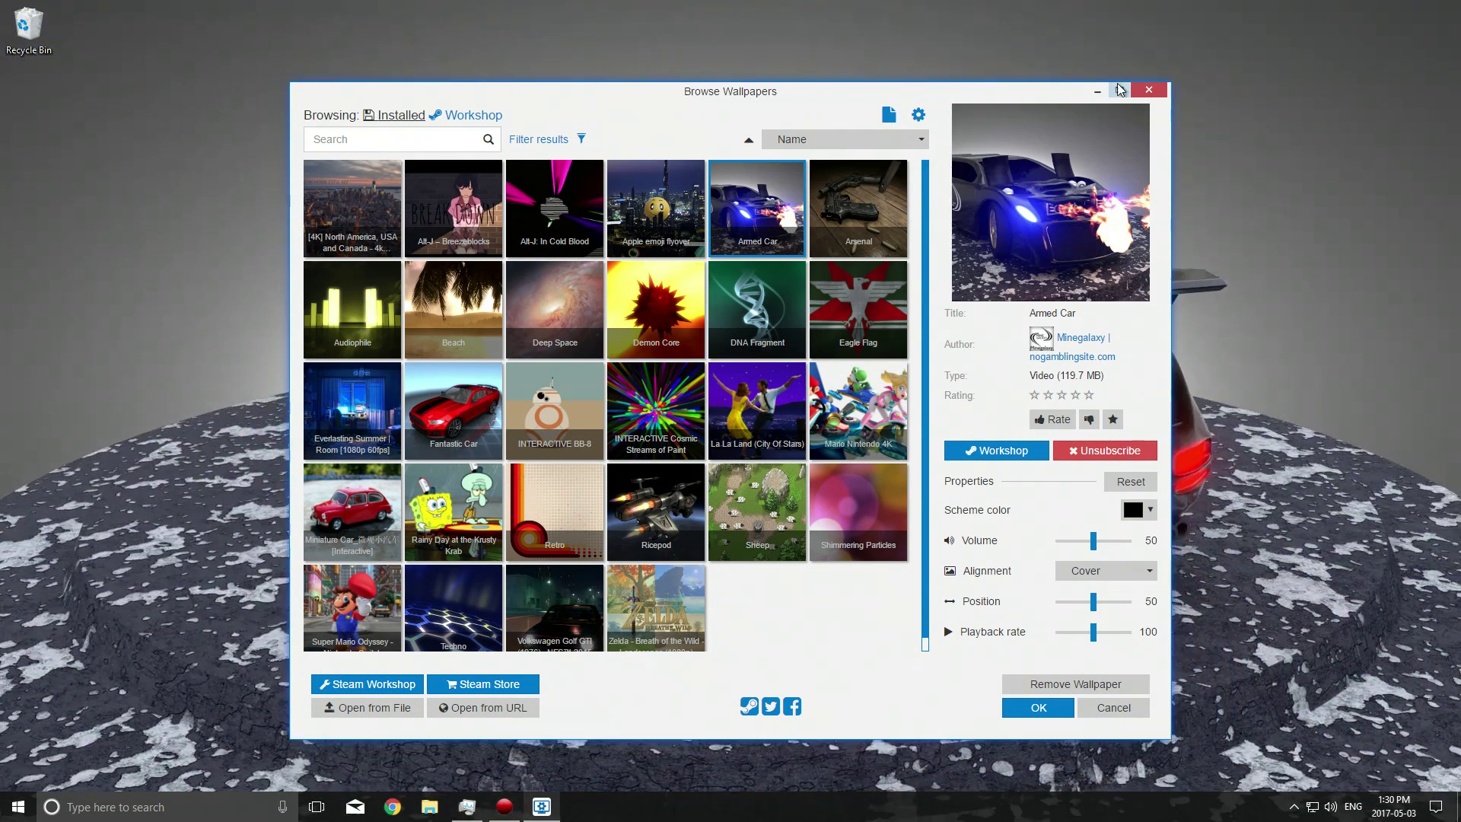
click(1097, 91)
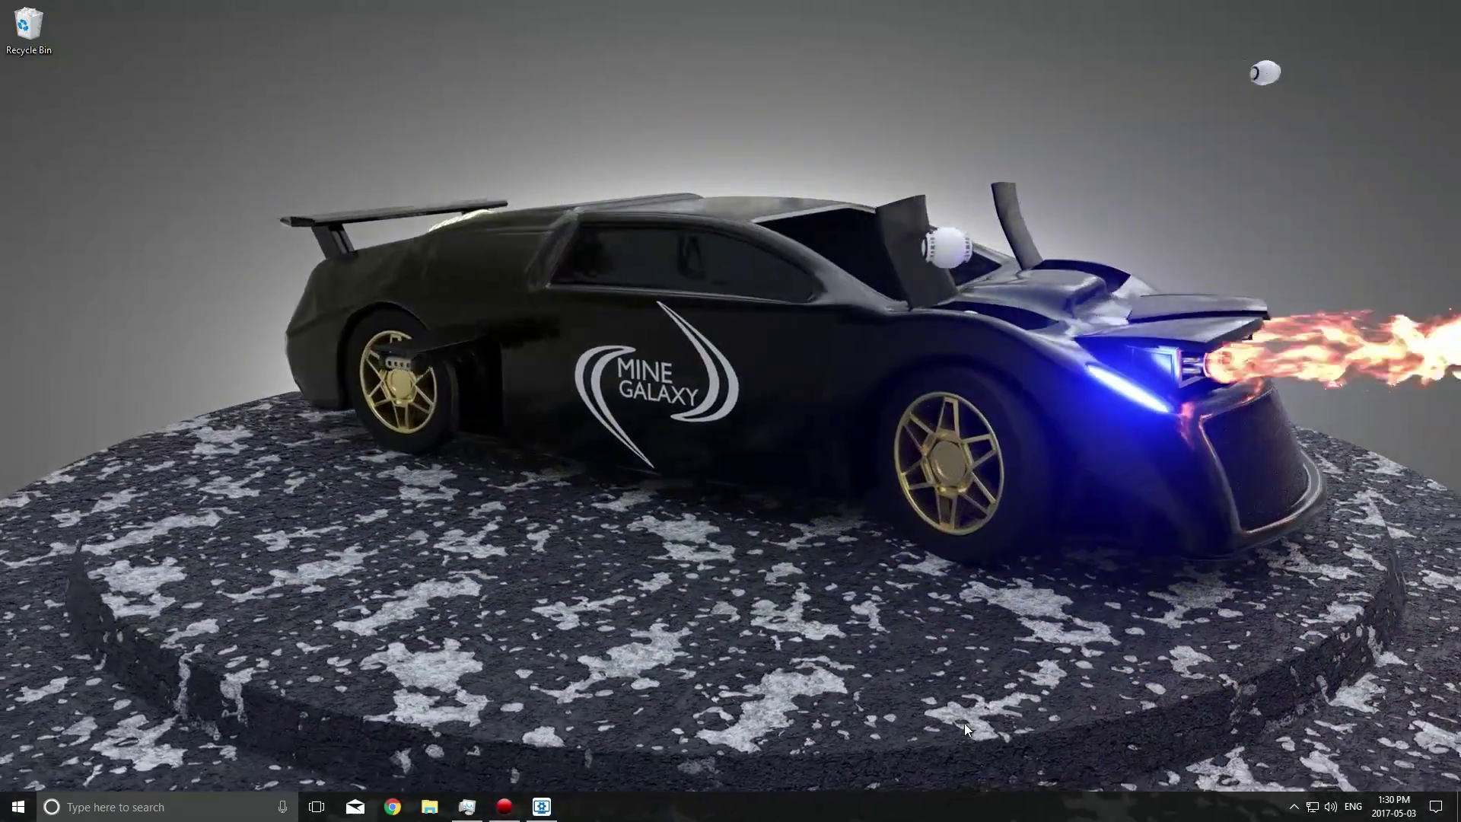
Search the Workshop for 'samus' and download the Zero Suit Samus wallpaper.
click(542, 807)
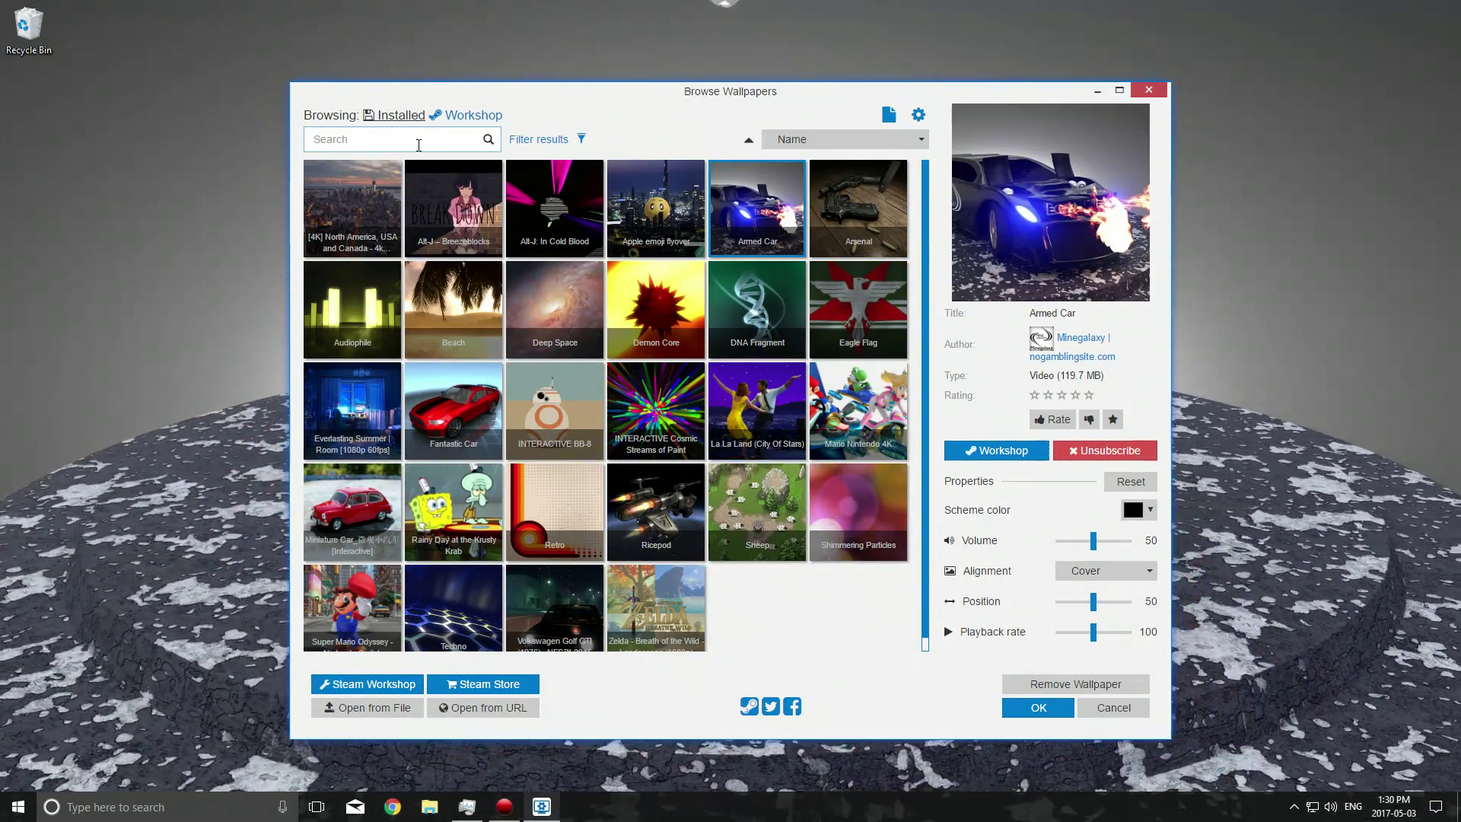
text(samu)
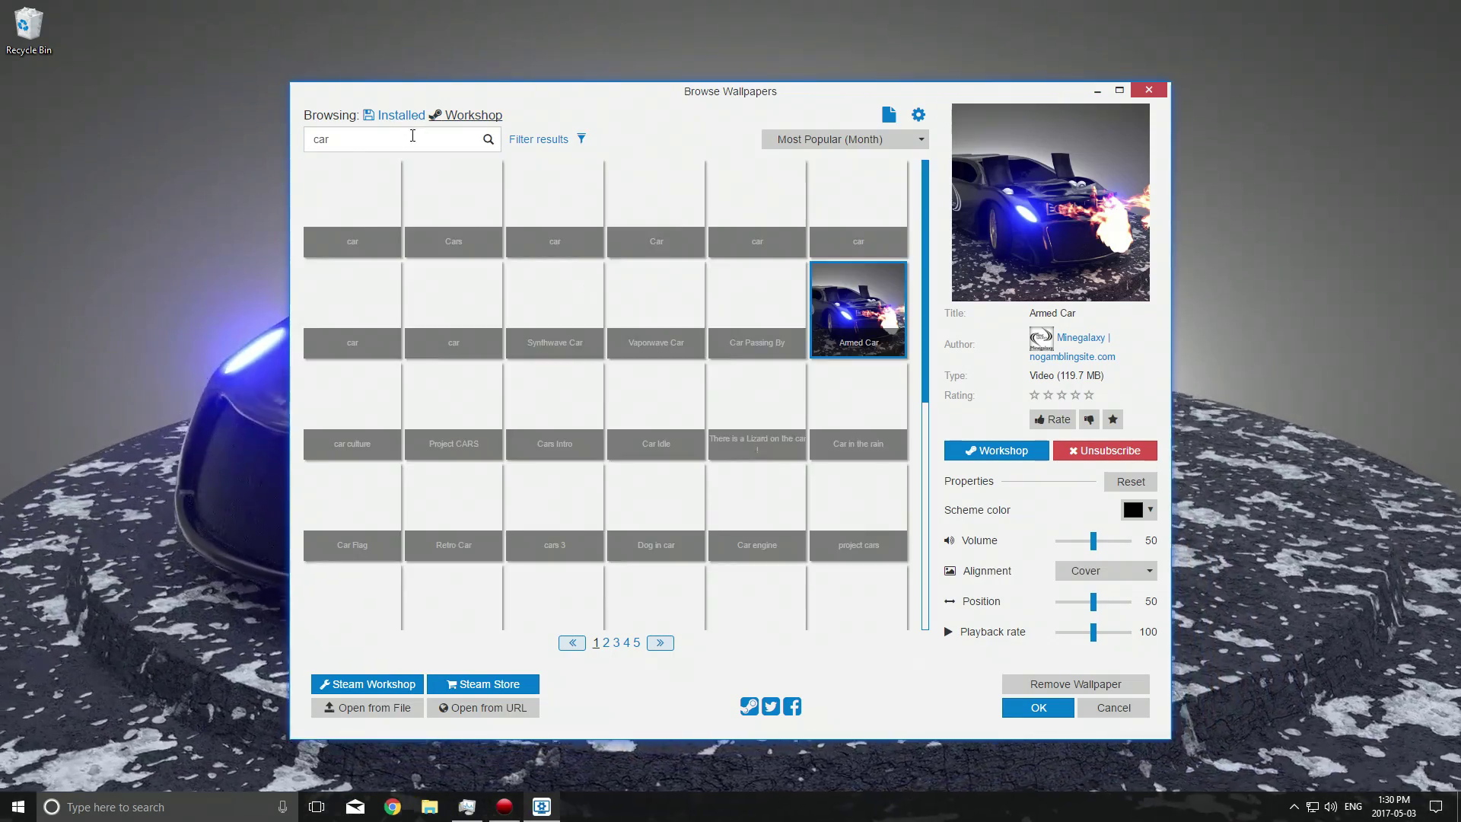
key(ctrl+a)
text(samus)
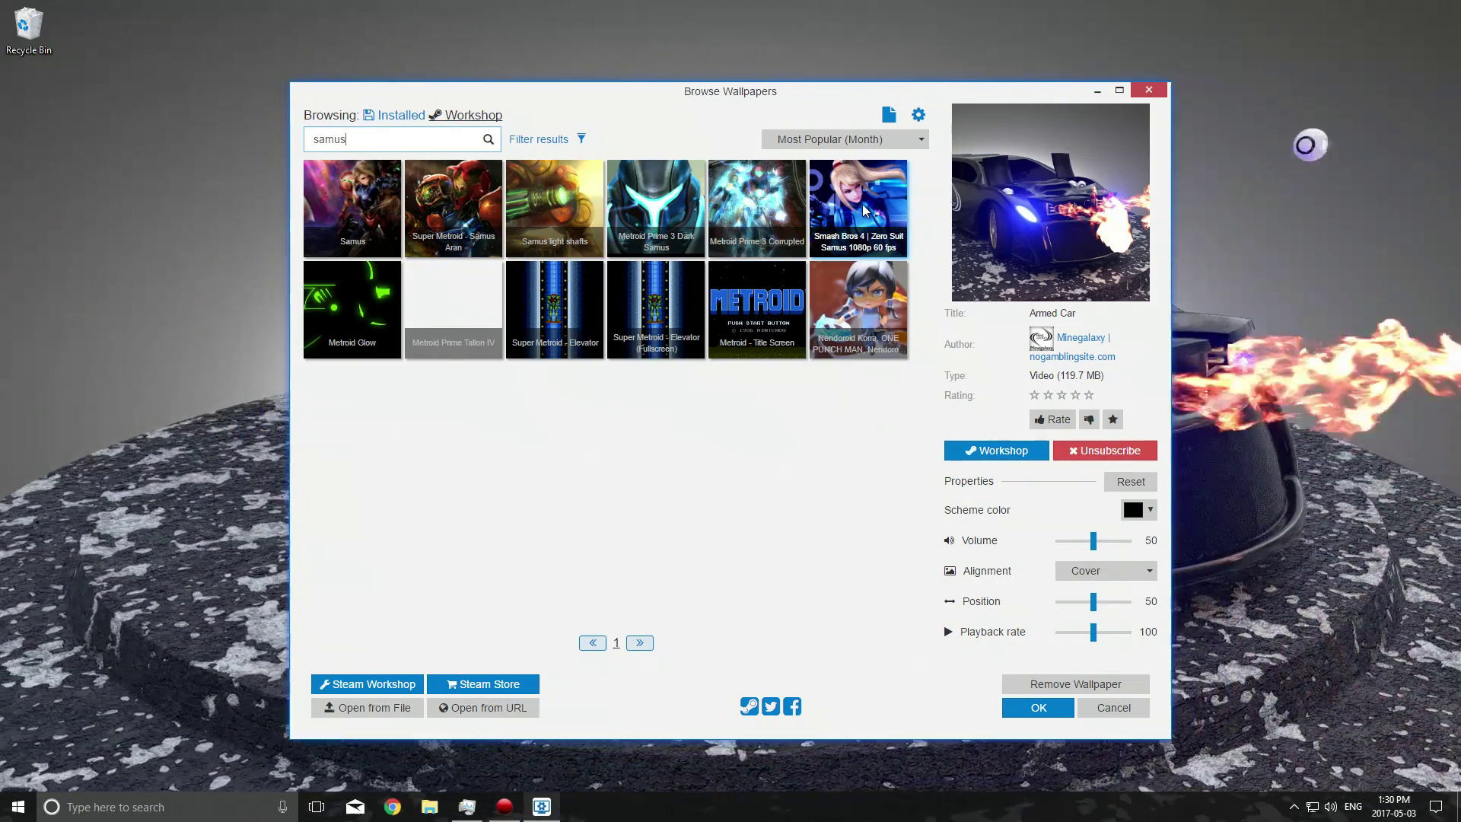
click(857, 208)
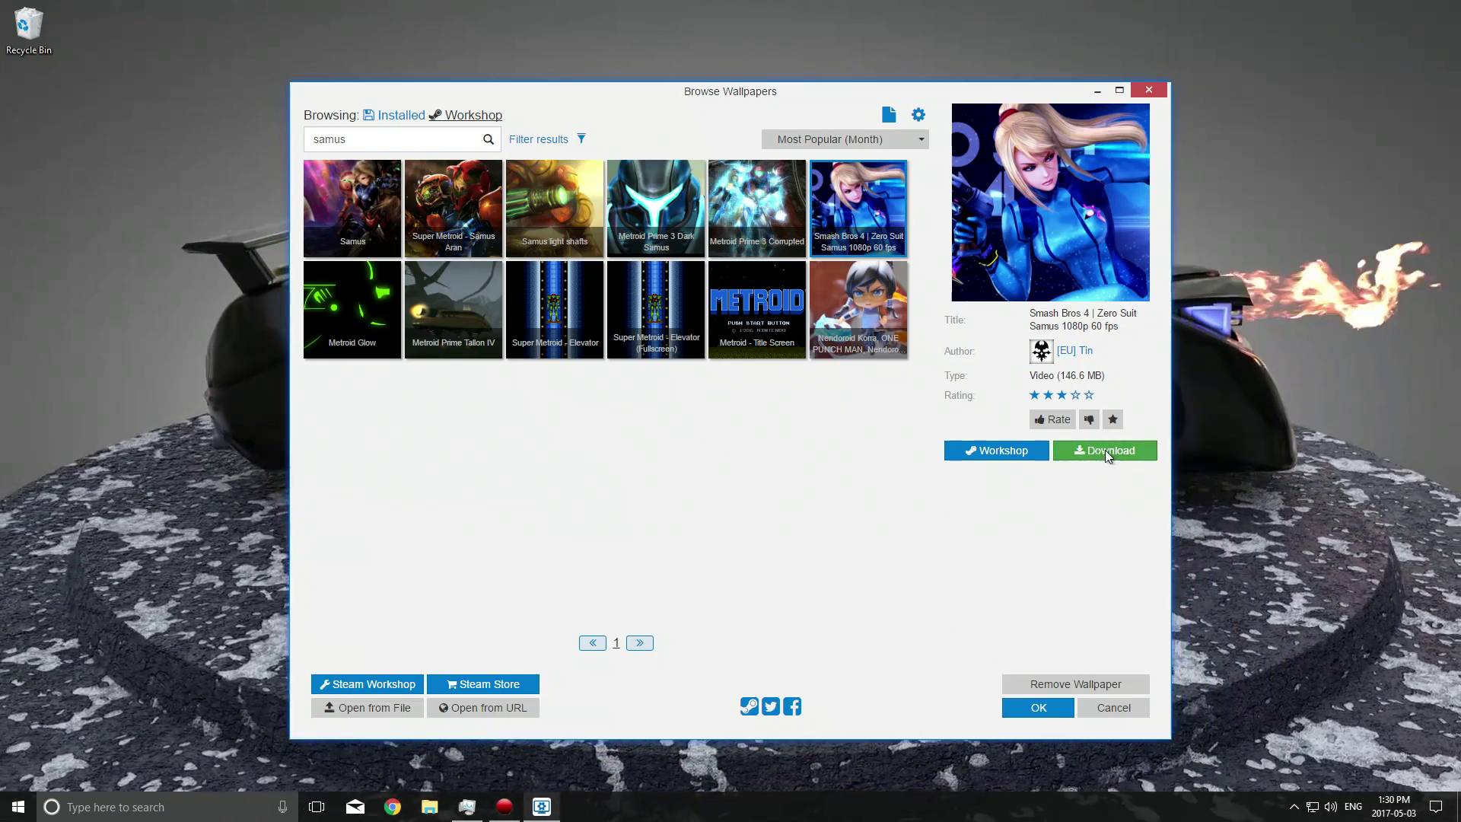
click(1103, 450)
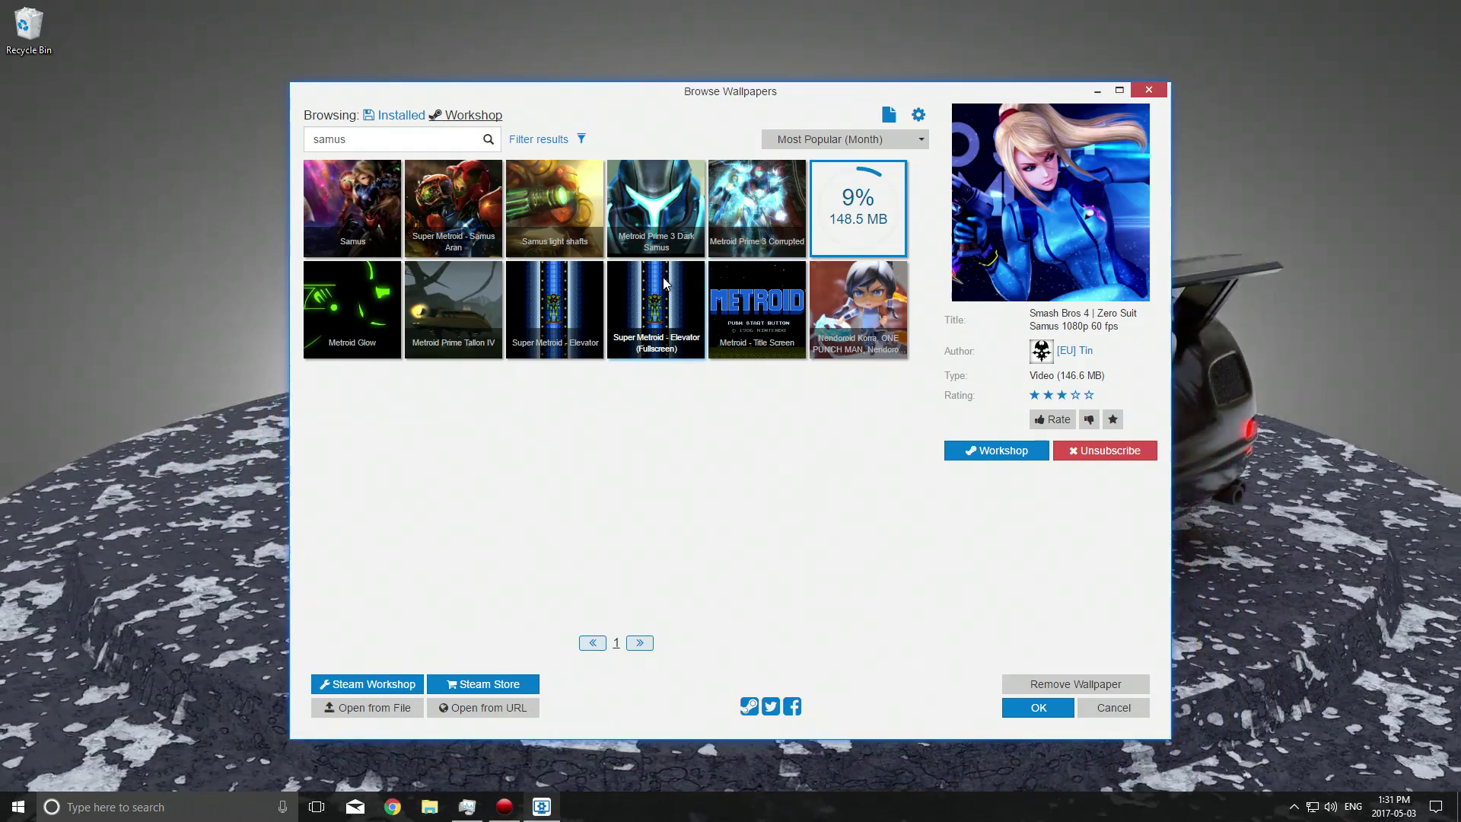
click(1039, 708)
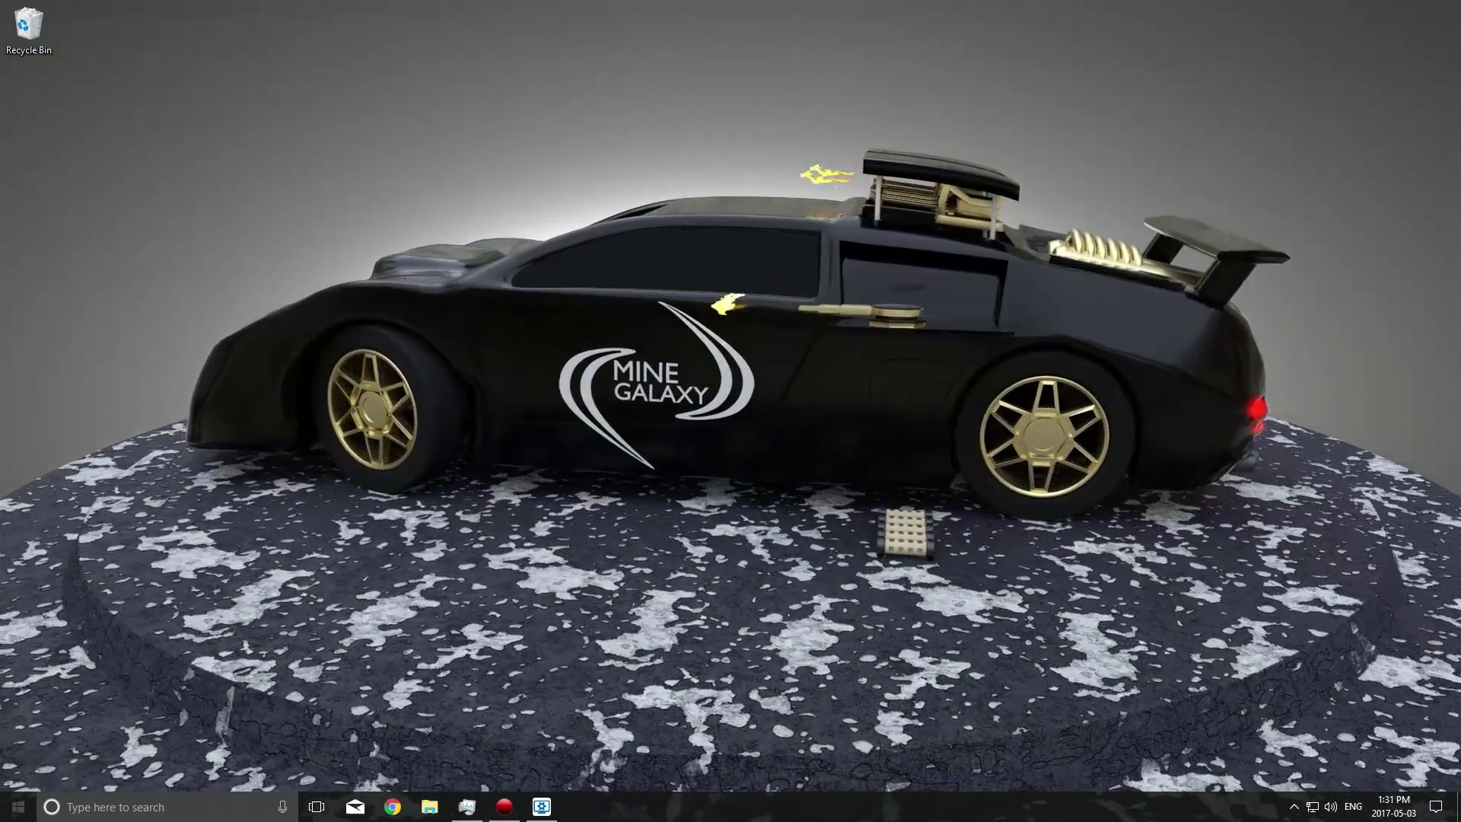
Open and close the Start menu, then restore the browser showing the Samus download.
key(super)
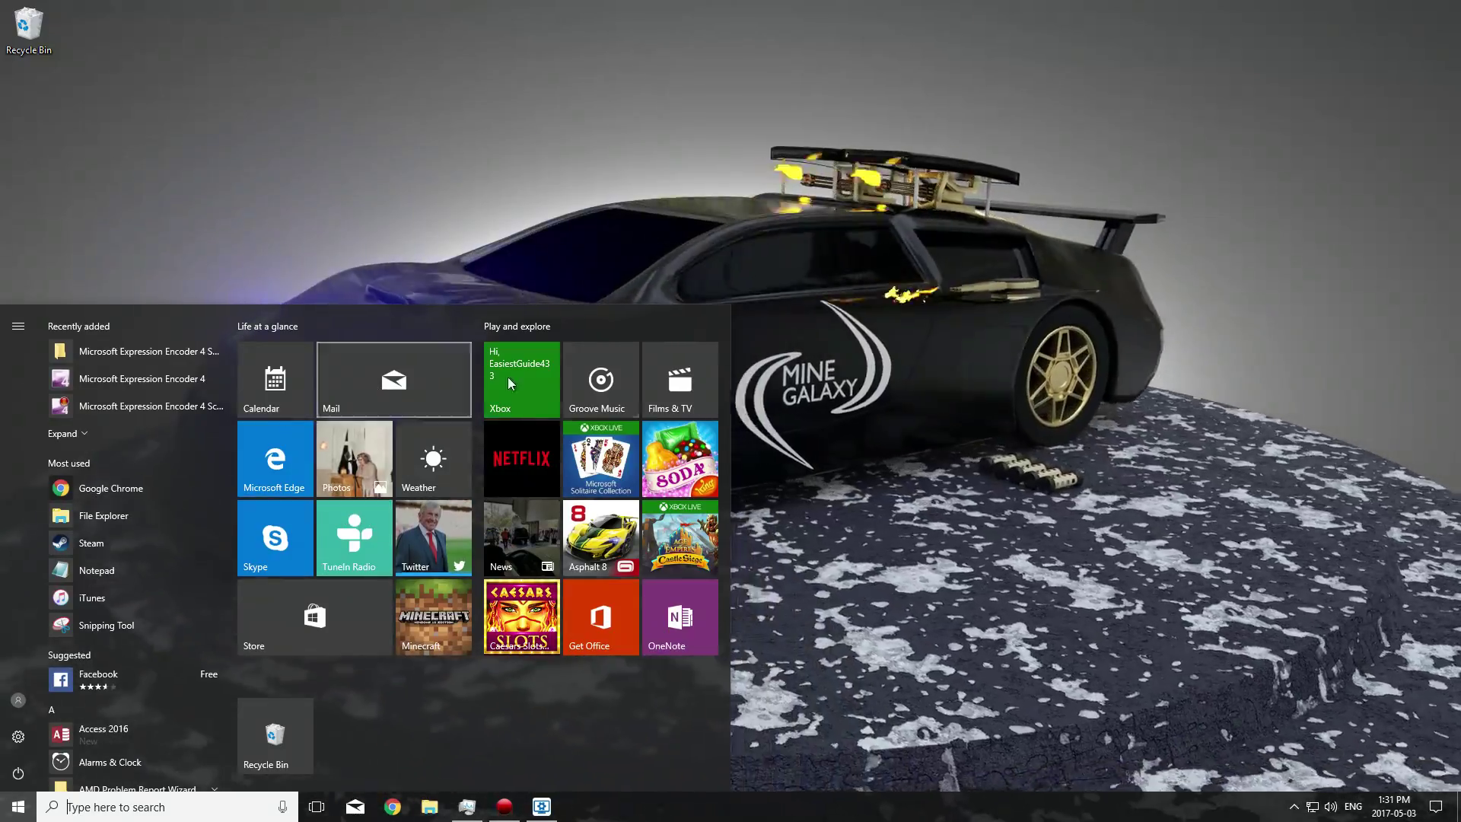
click(782, 600)
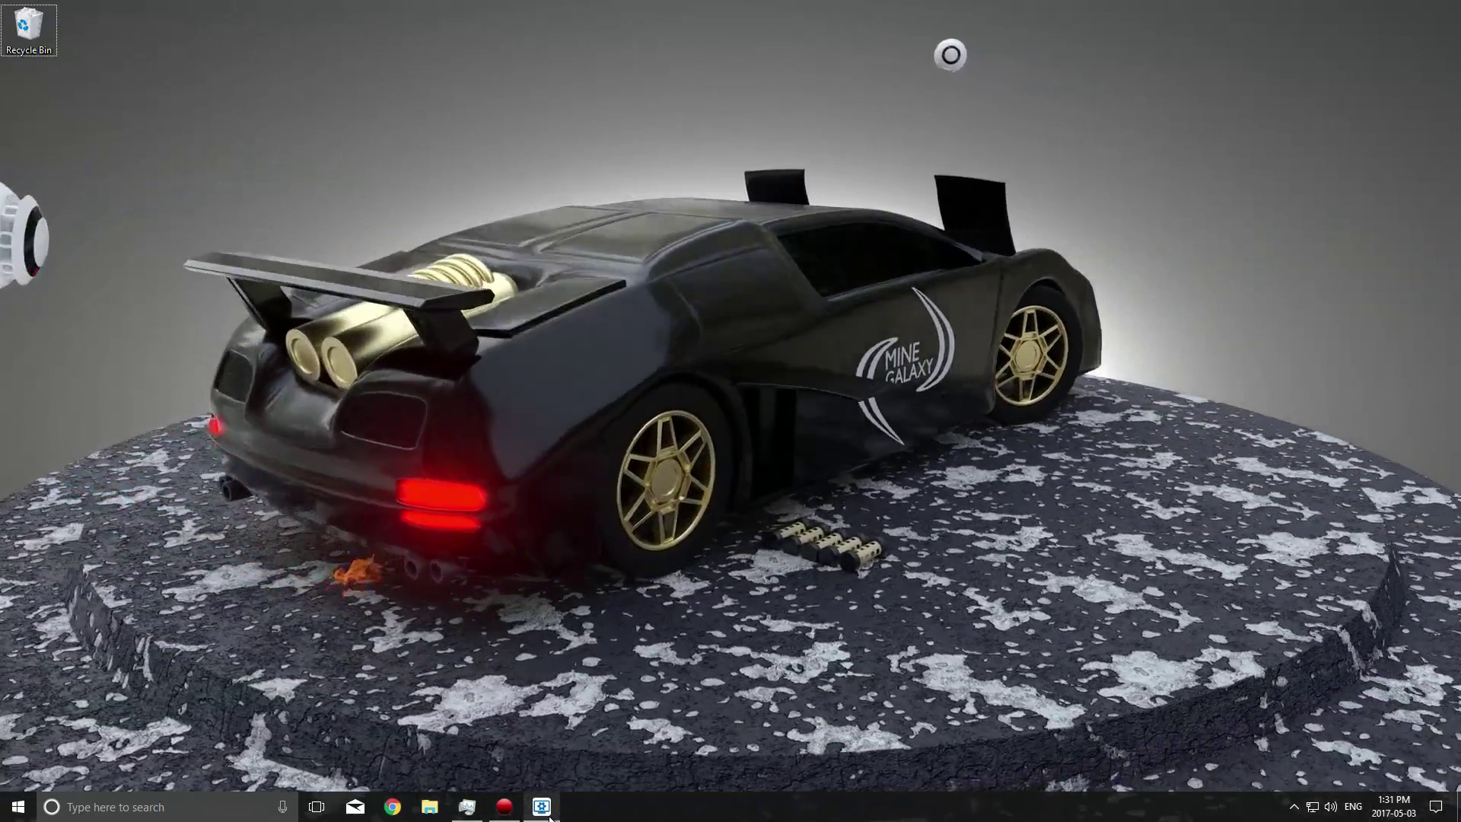
click(543, 807)
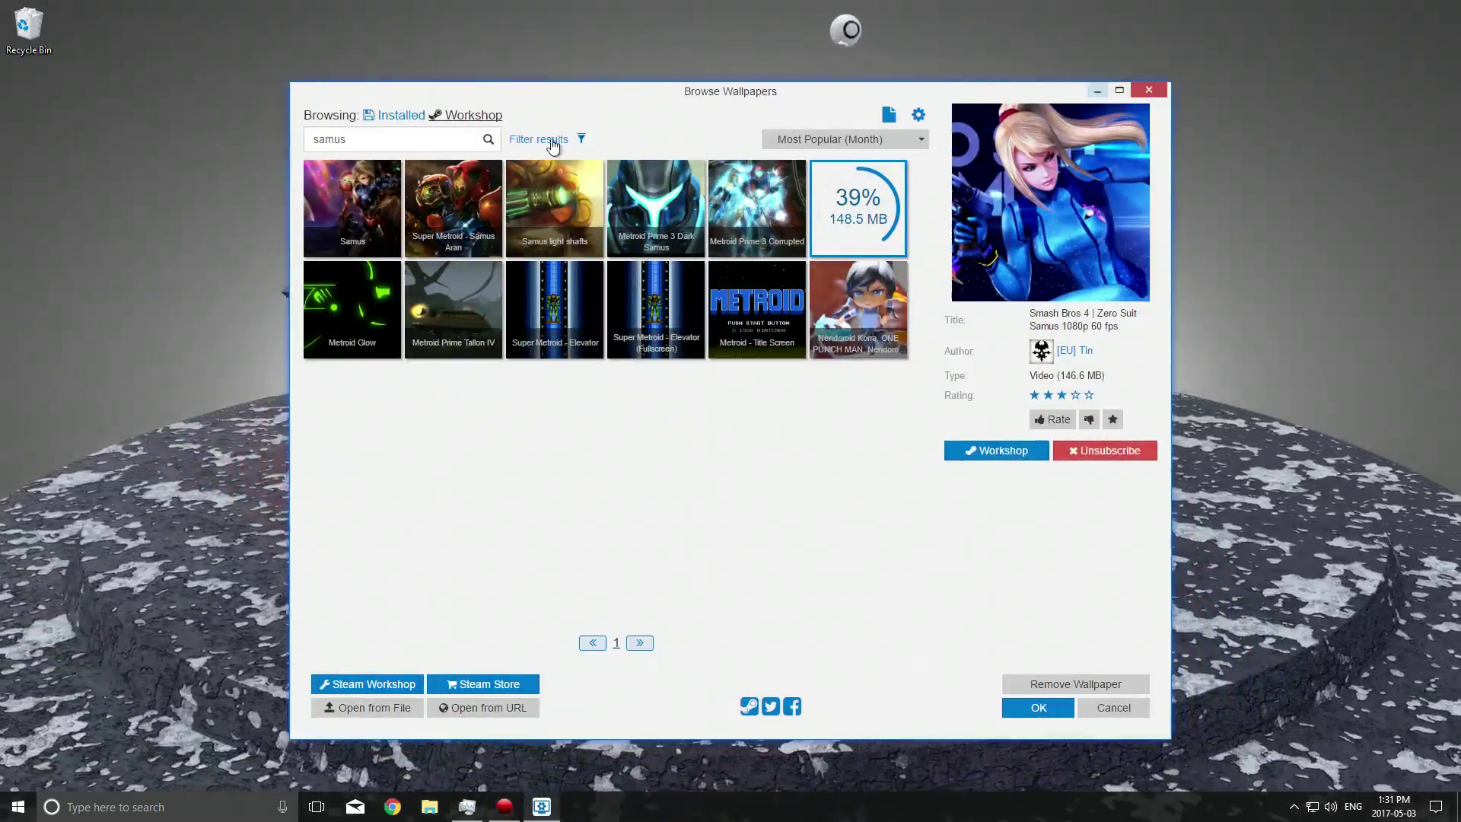
Apply Miniature Car from the unfiltered Installed list, view it, then select Fantastic Car.
click(400, 116)
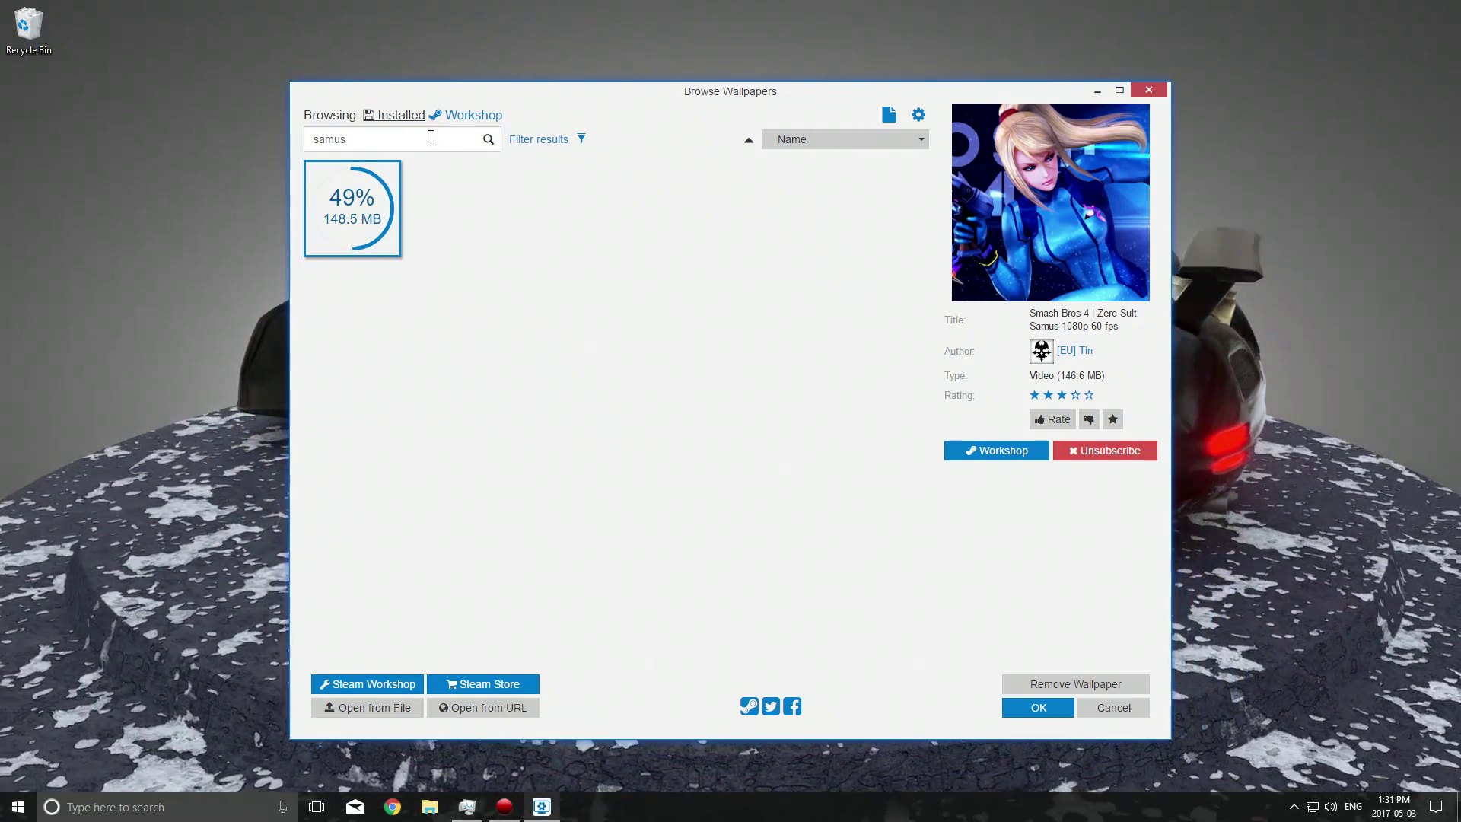
key(BackSpace)
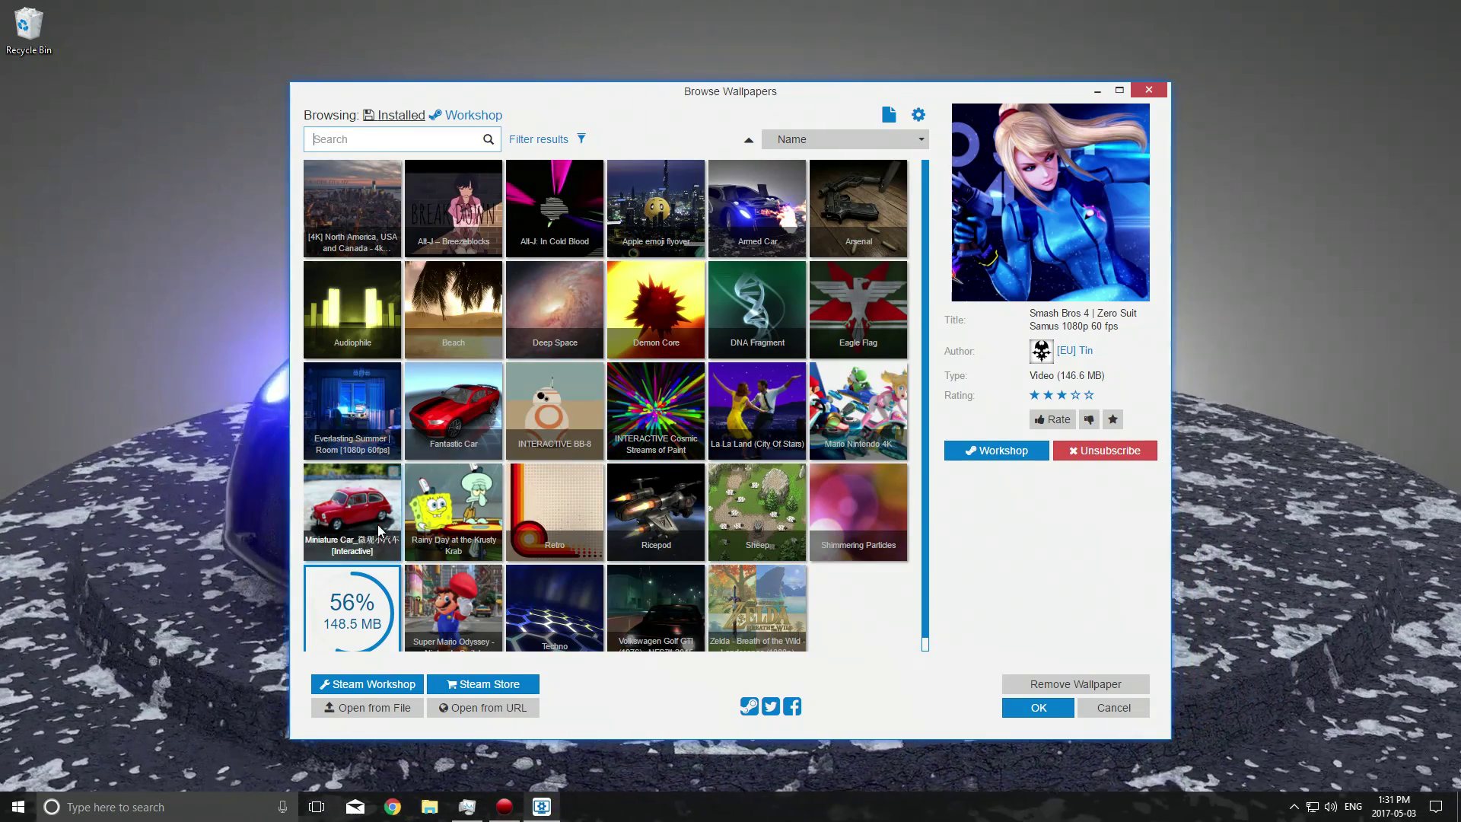
click(362, 502)
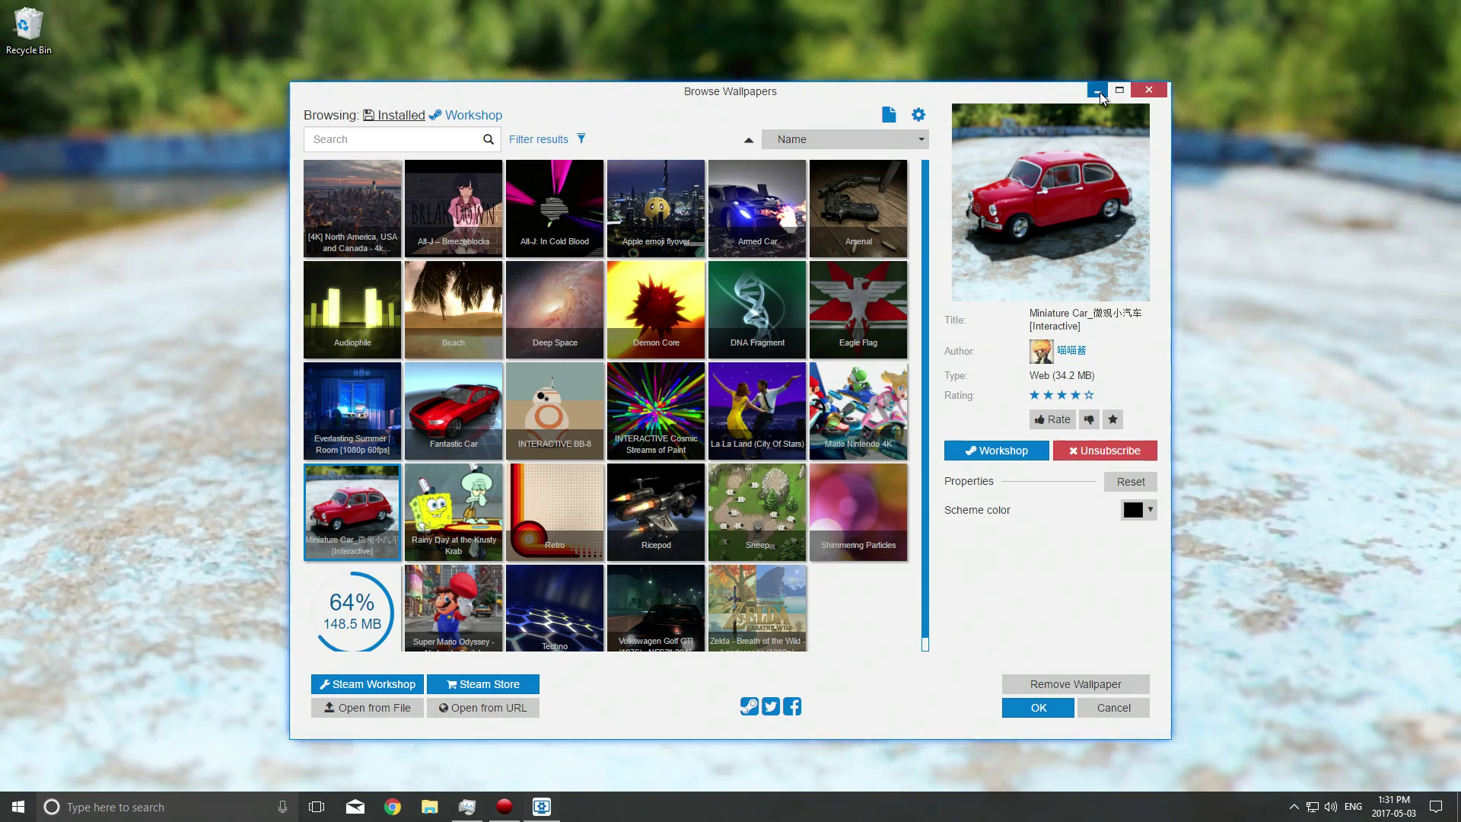
click(1099, 92)
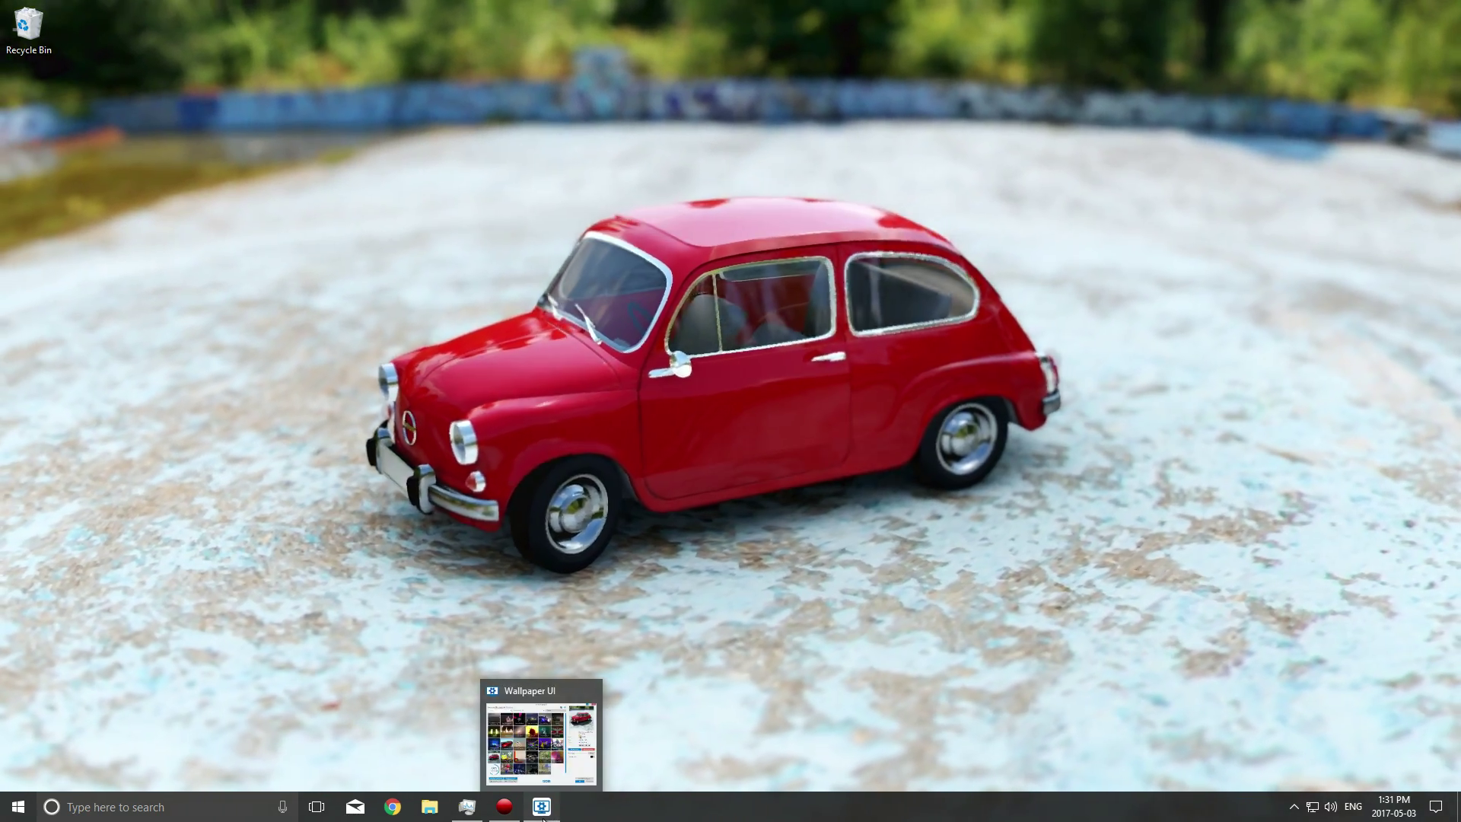
click(541, 807)
click(452, 416)
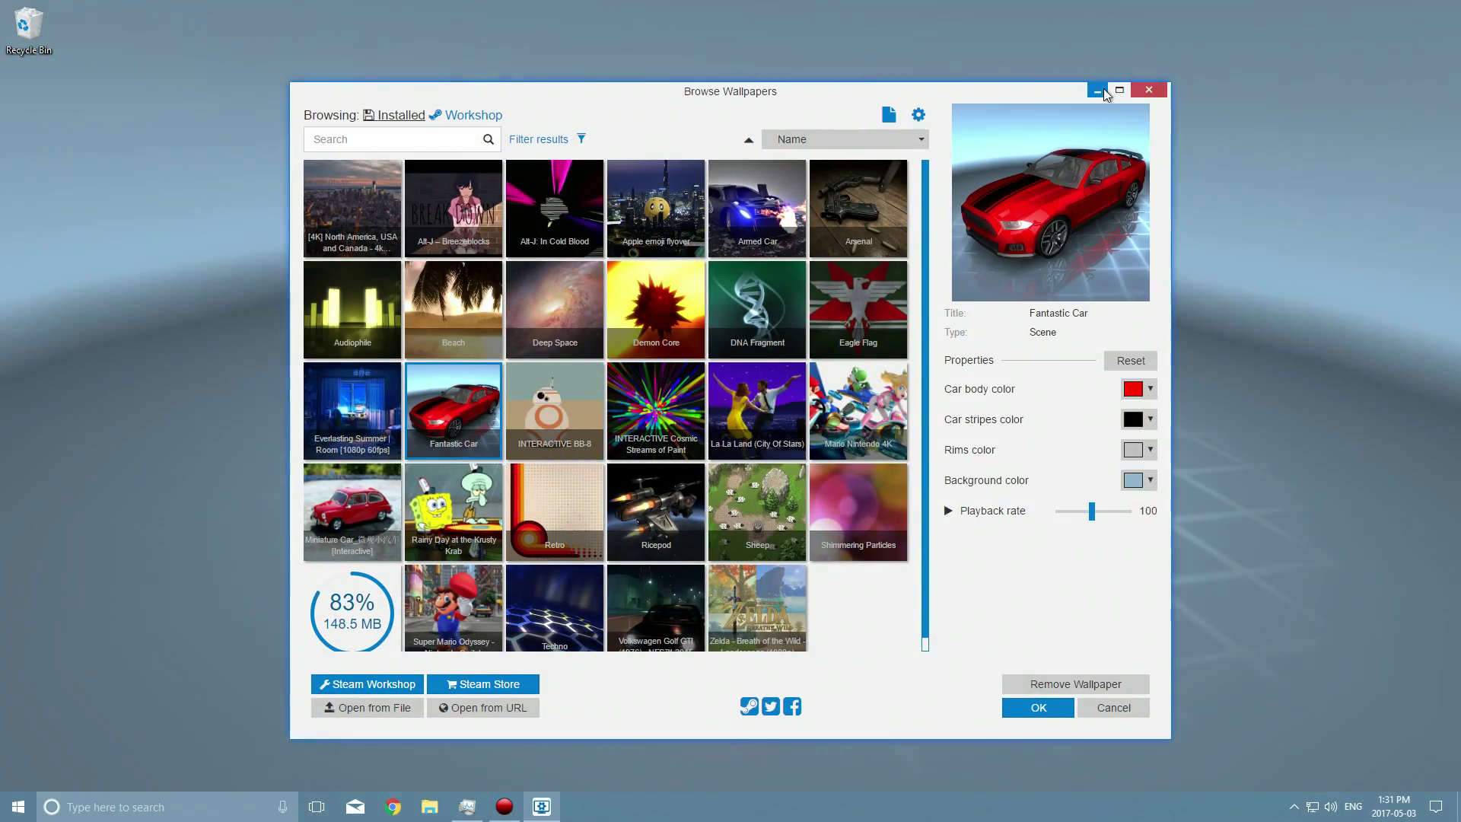
View Fantastic Car on the desktop, then apply and view La La Land.
click(1097, 91)
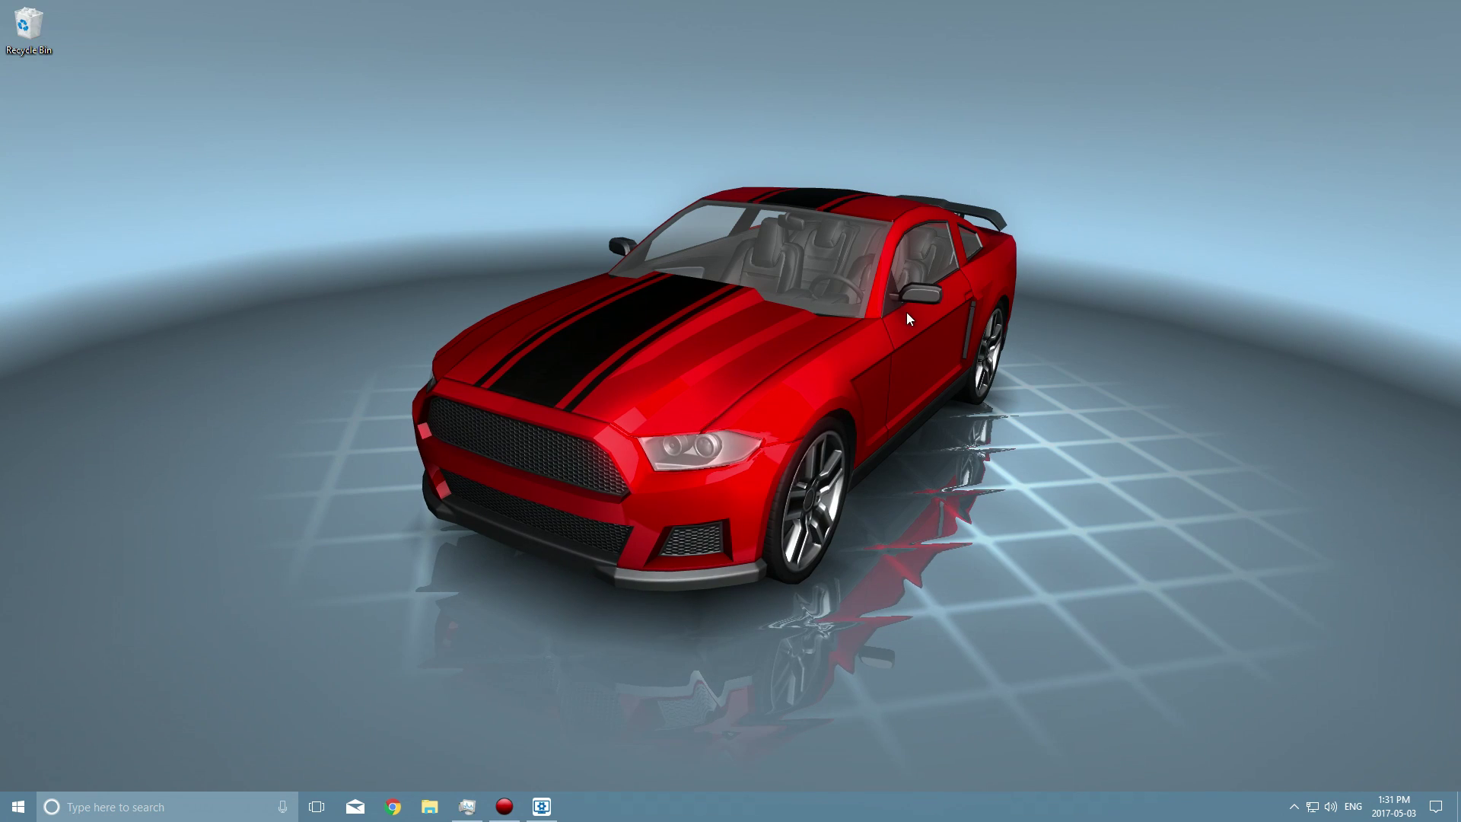
click(542, 808)
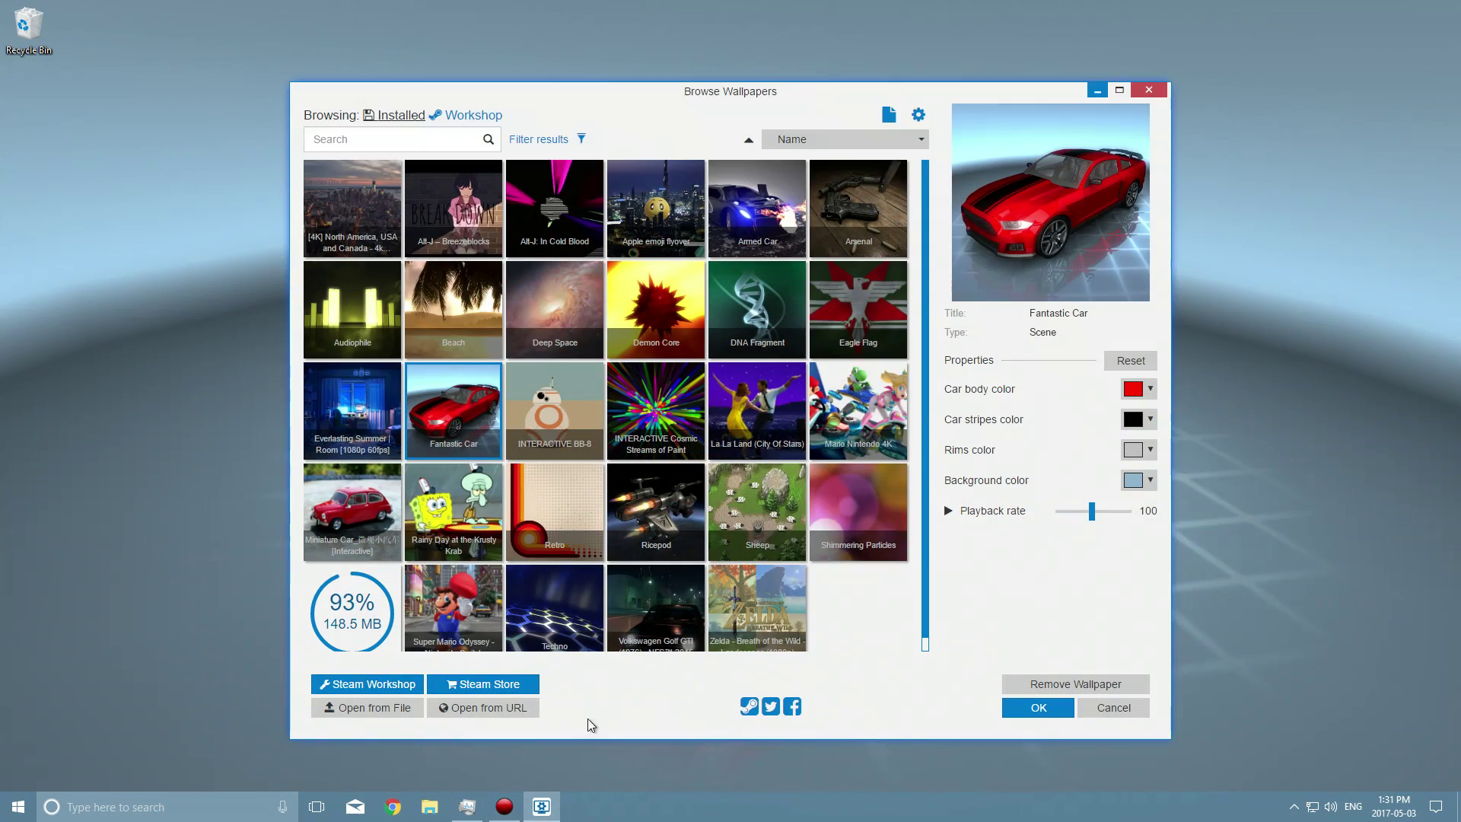
click(748, 408)
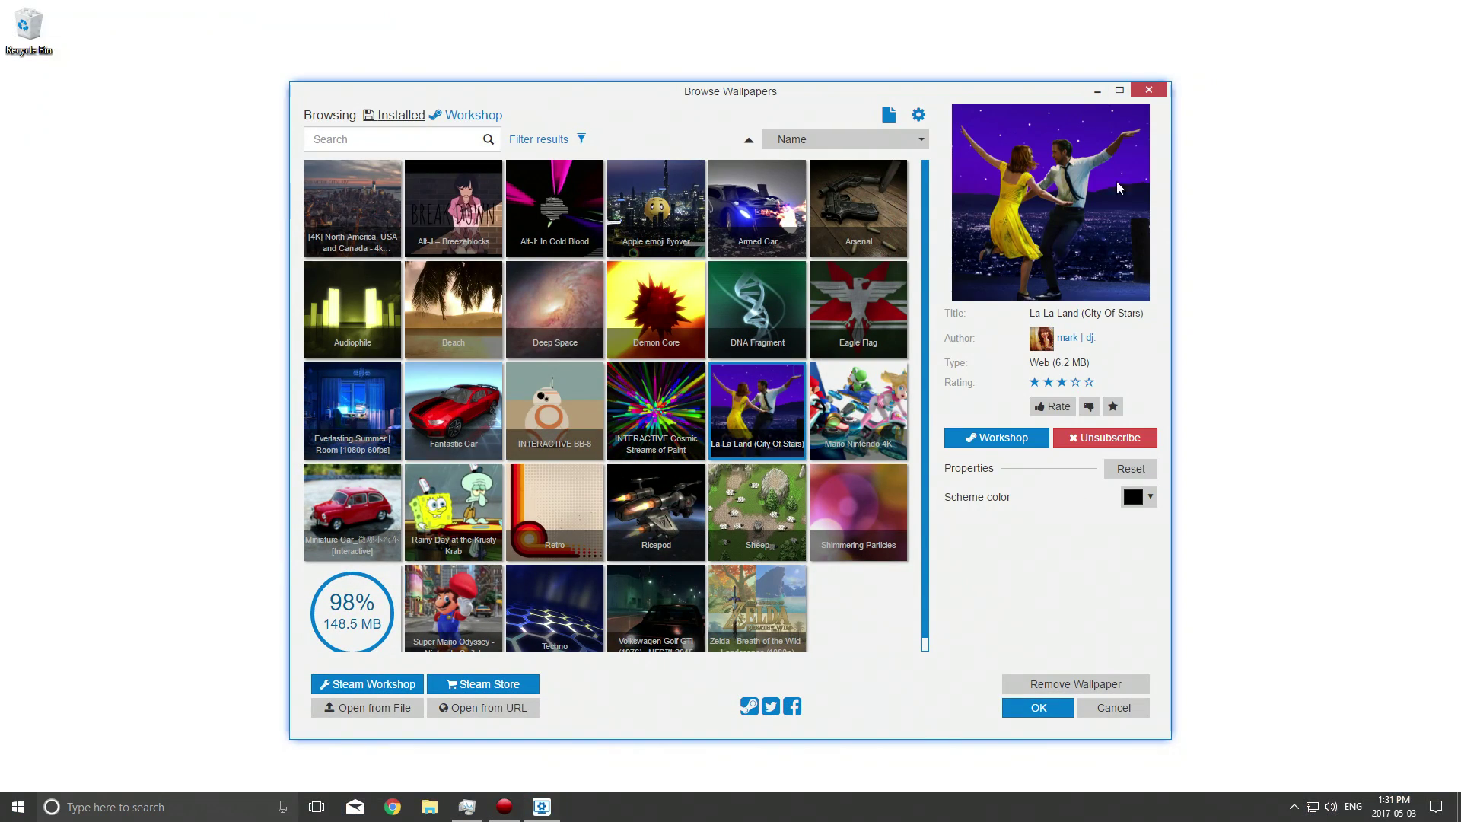
click(1096, 91)
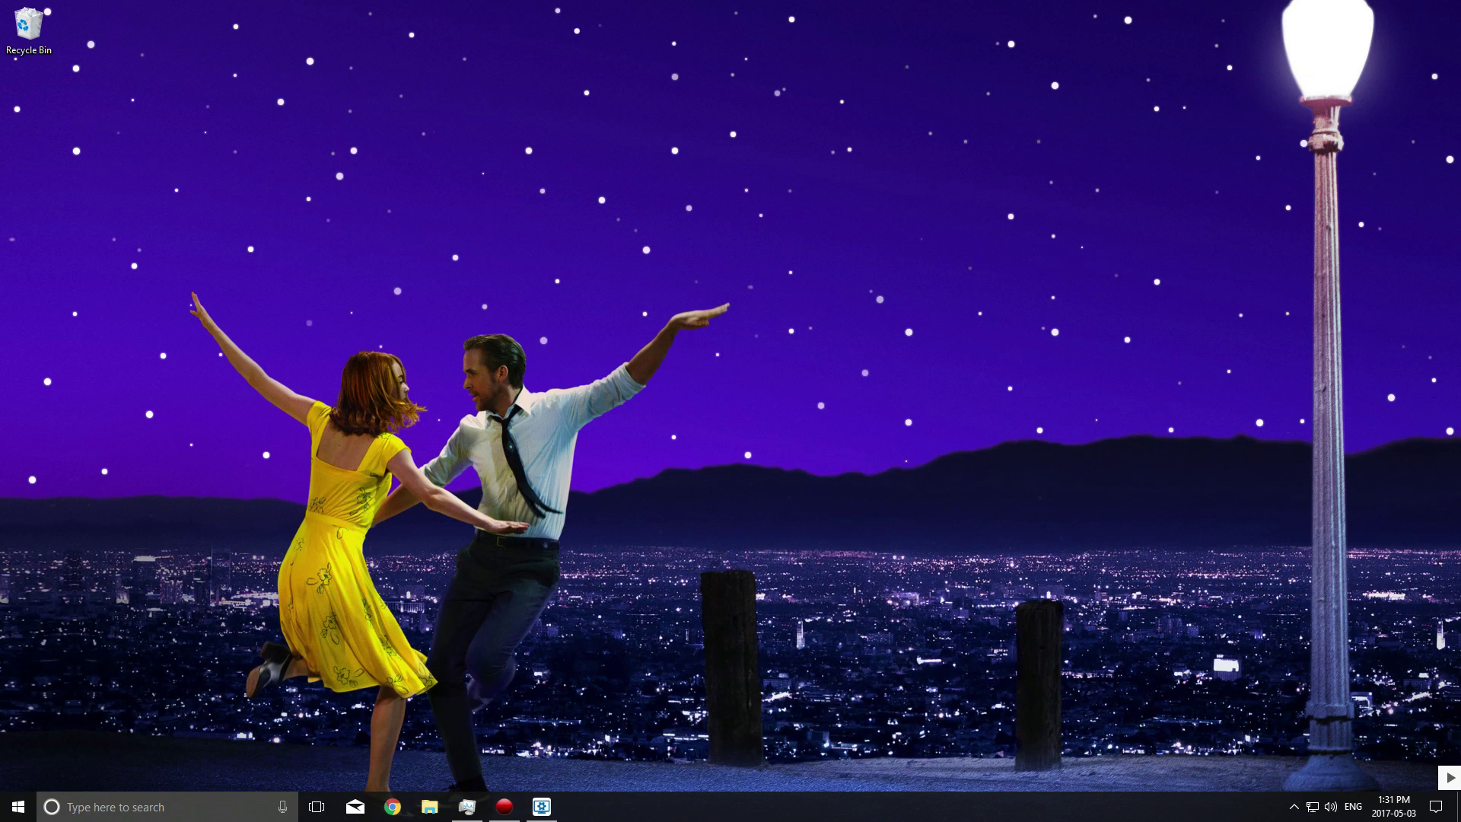
click(544, 807)
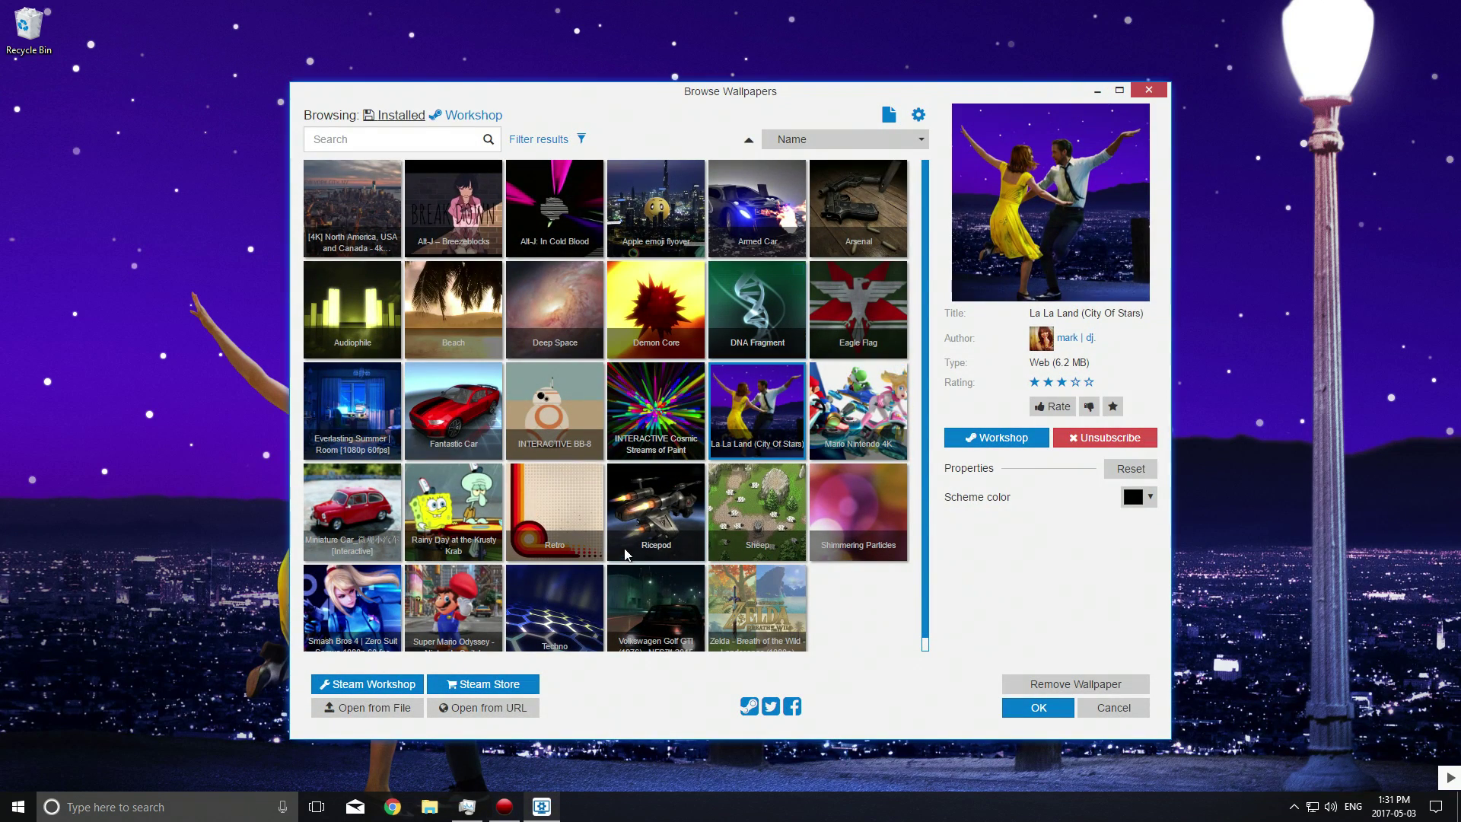
Apply INTERACTIVE Cosmic Streams of Paint, watch it, and bring the browser back.
click(678, 426)
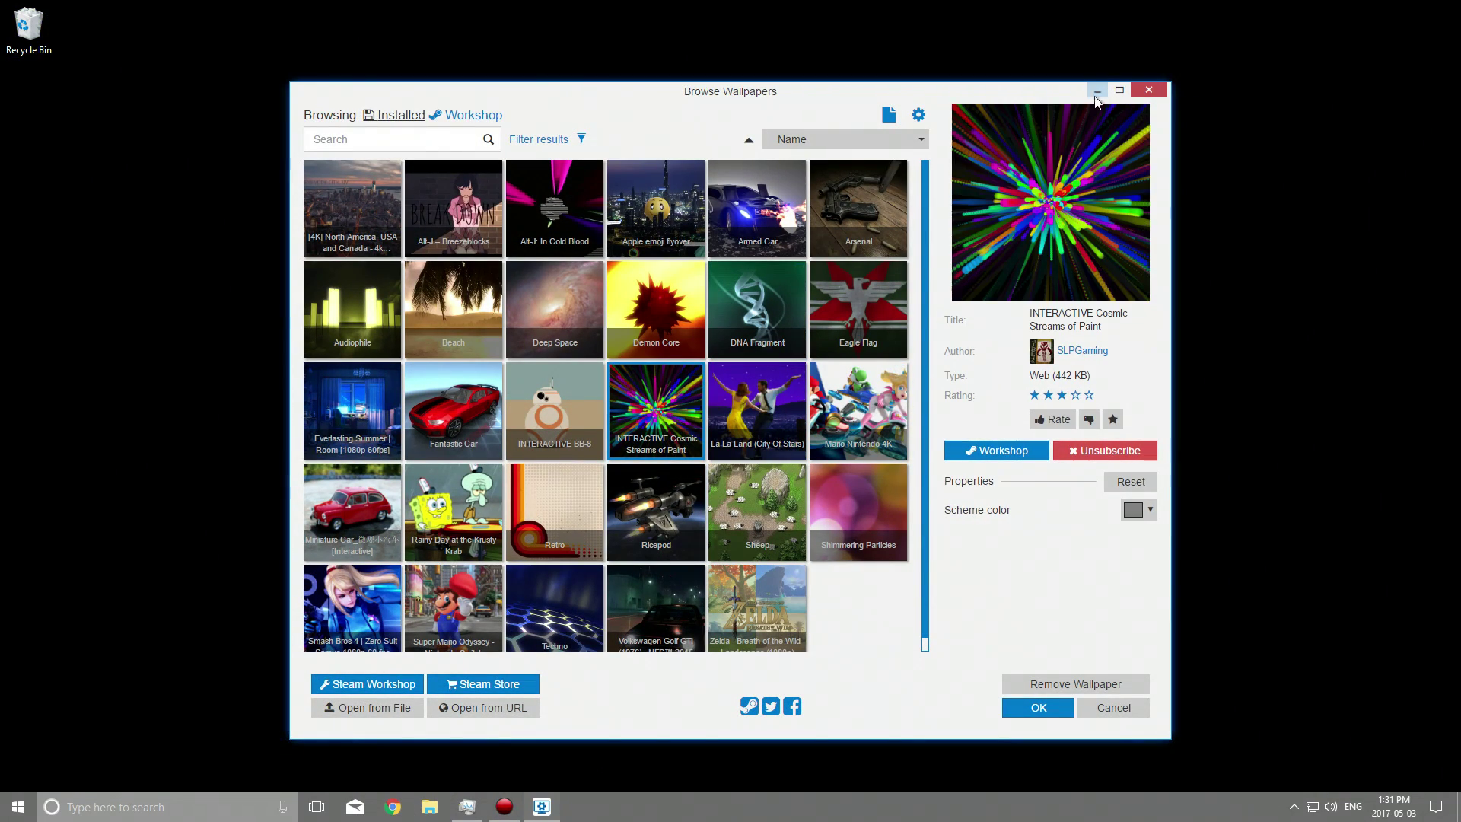
click(1097, 91)
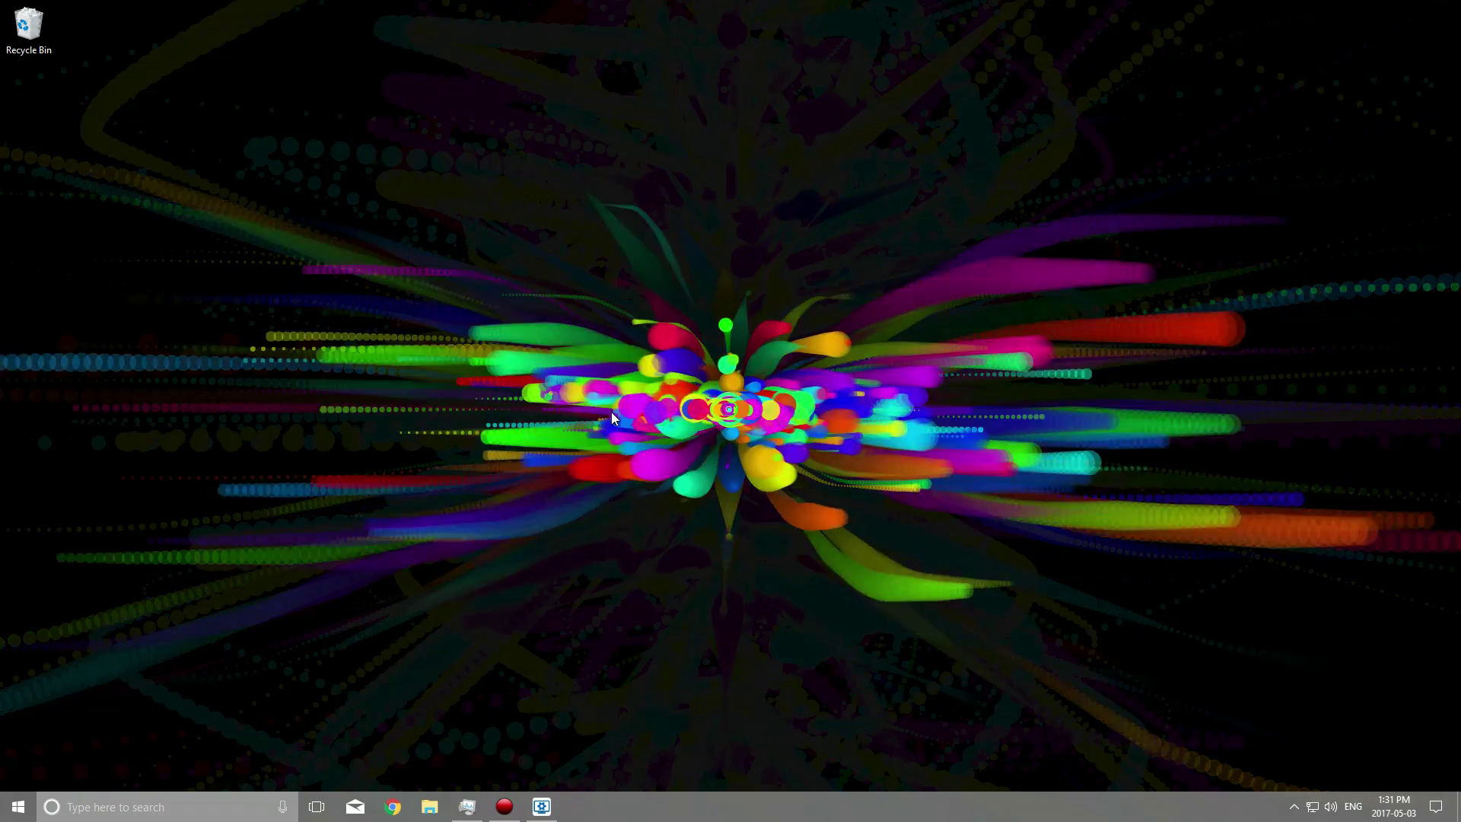
key(alt+Tab)
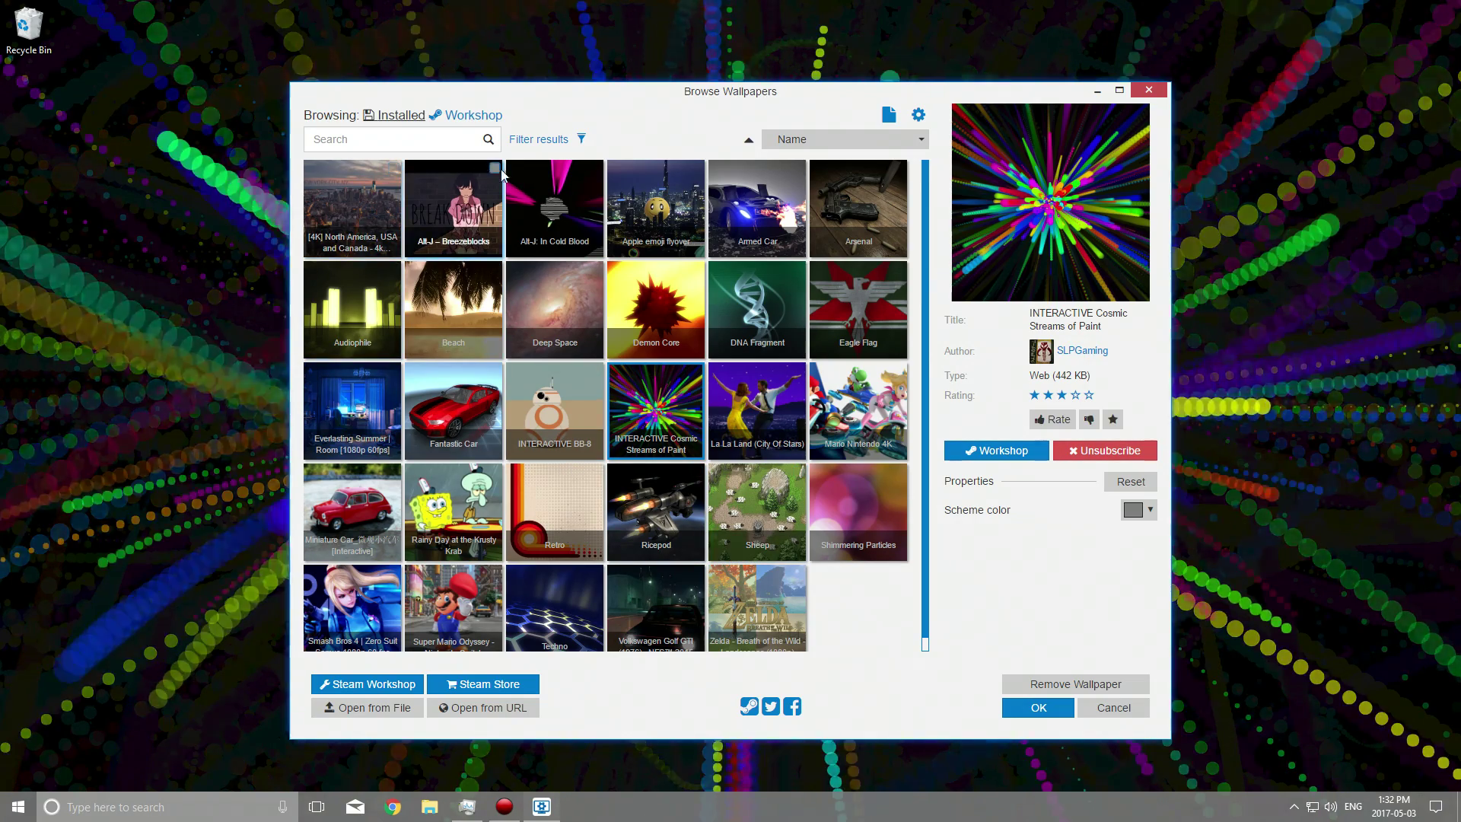
Apply the Smash Bros 4 | Zero Suit Samus wallpaper and minimize the browser to view it.
click(388, 635)
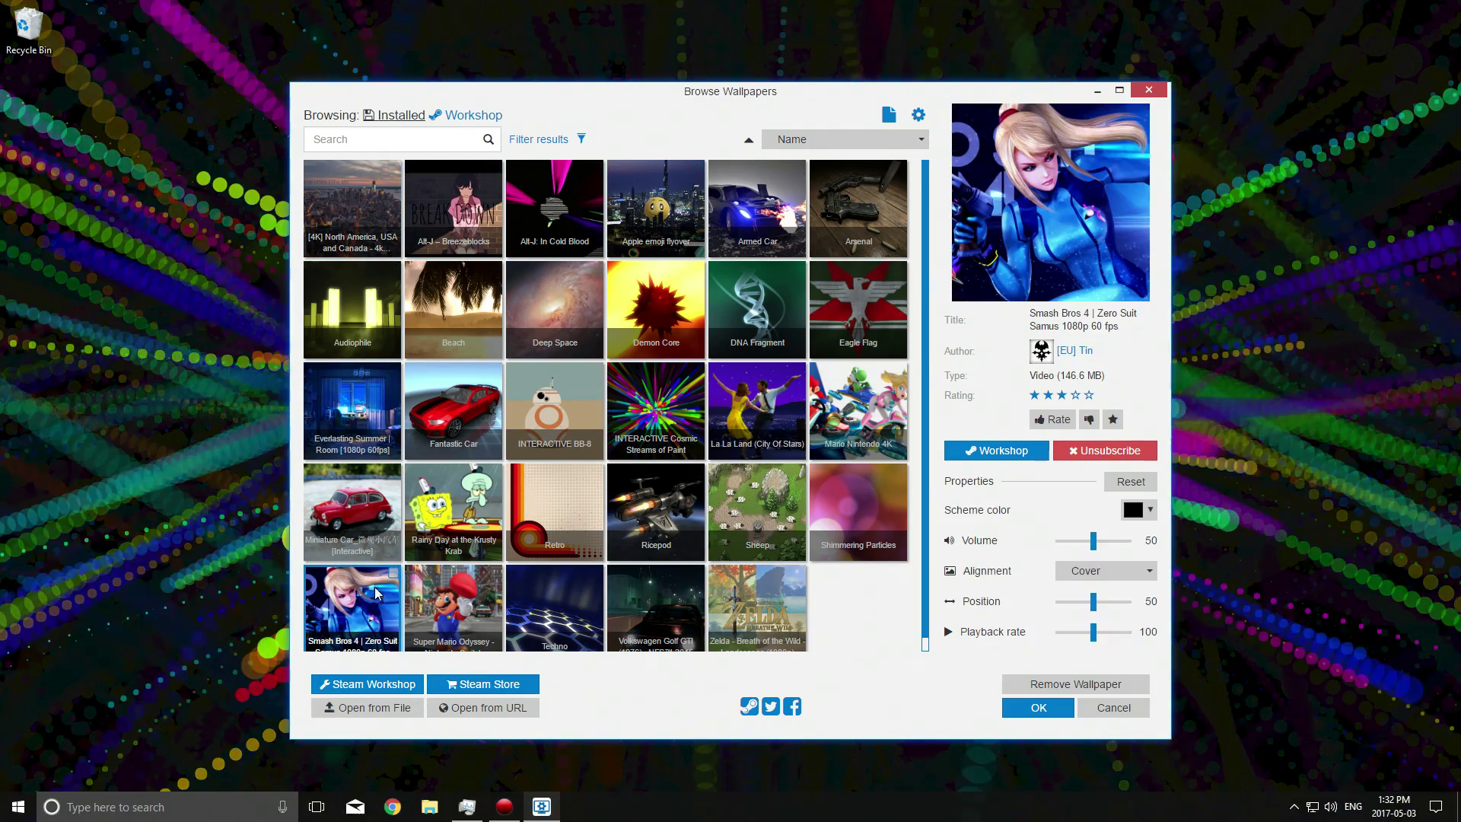
click(1097, 91)
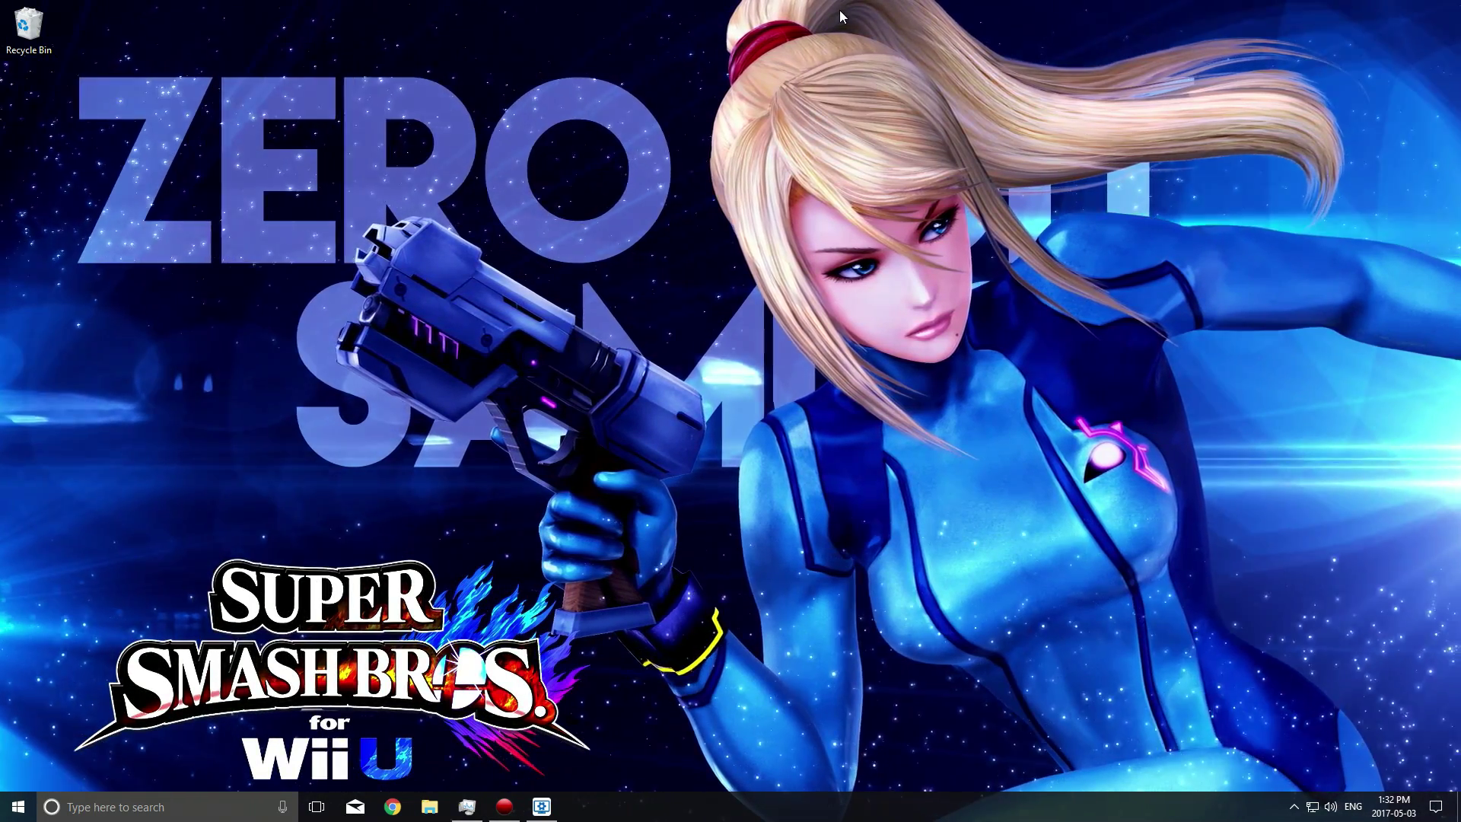
click(542, 807)
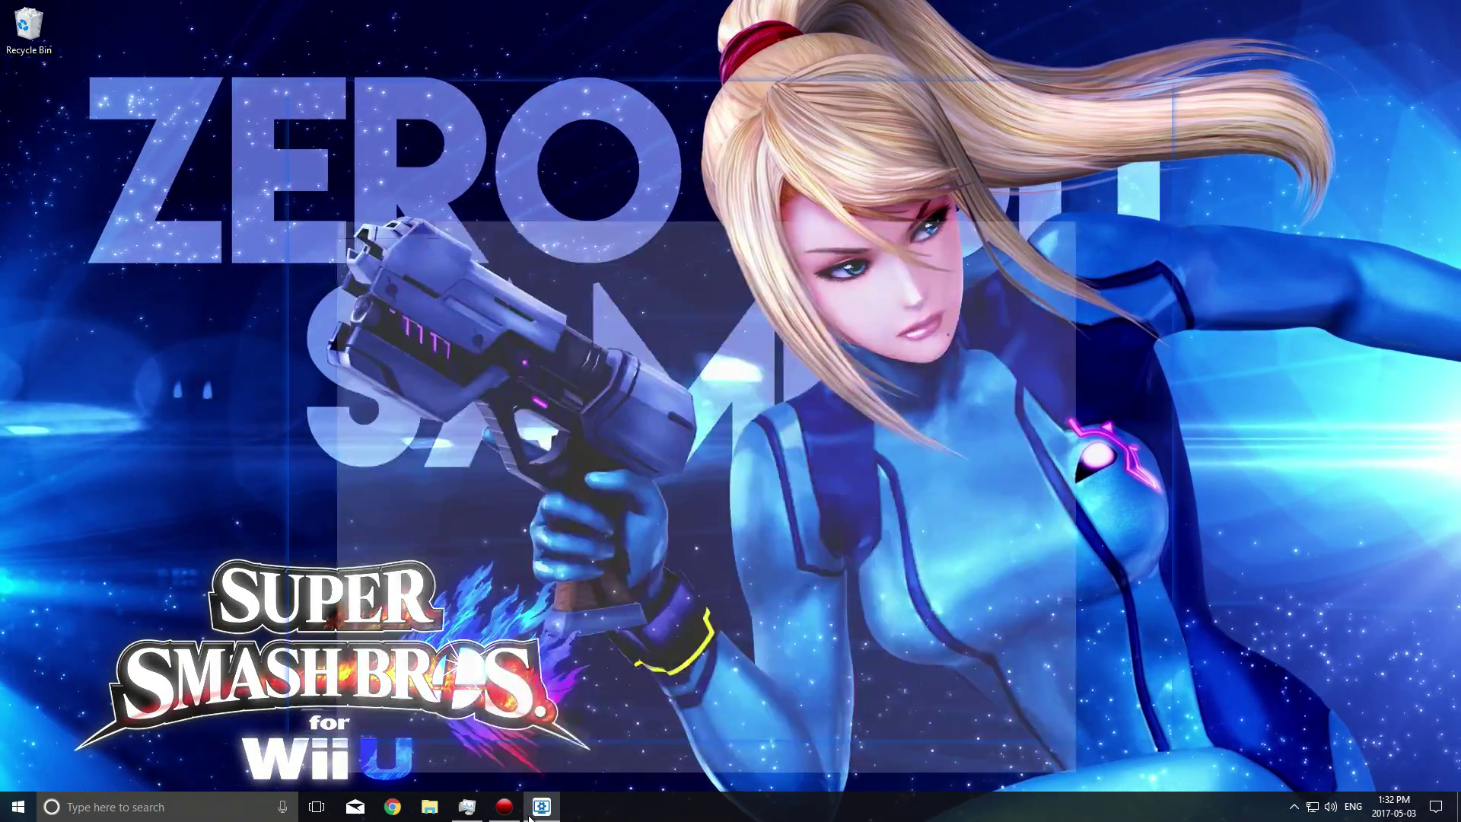